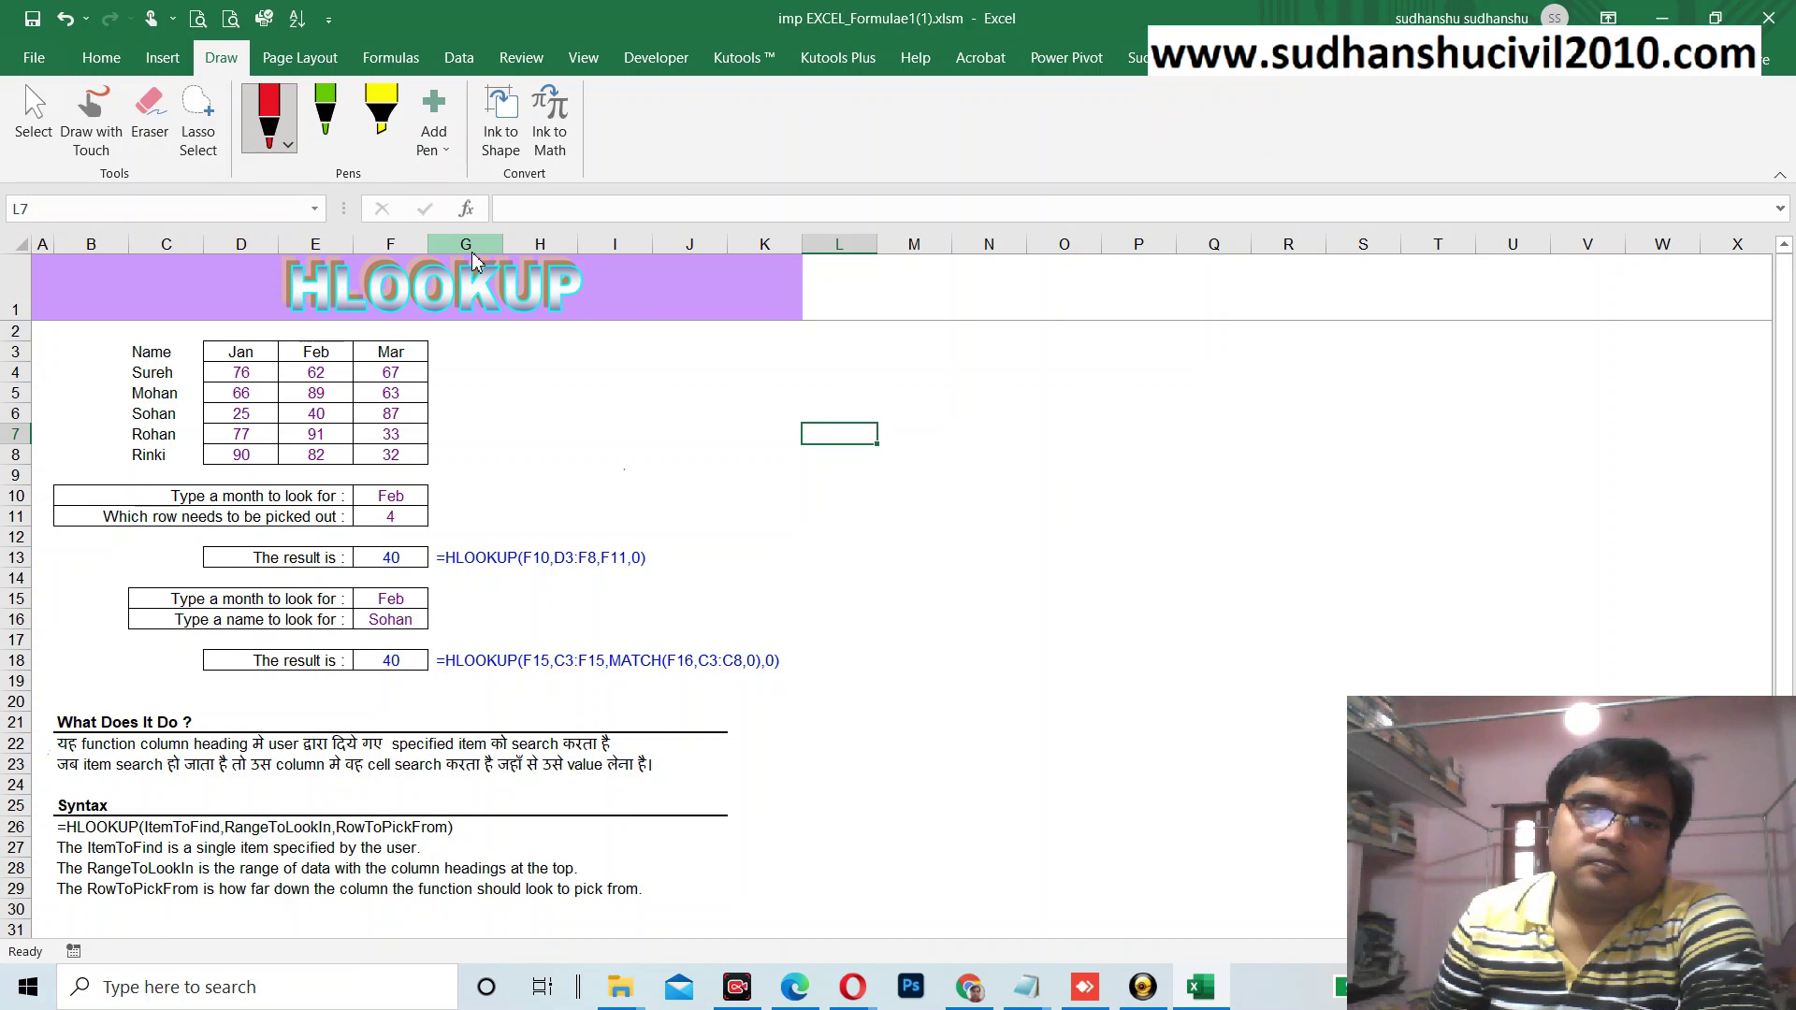
# - Draw red underlines beneath the HLOOKUP title and both Hindi description lines in rows 22–23
pyautogui.moveTo(313, 329)
pyautogui.mouseDown()
pyautogui.moveTo(564, 328)
pyautogui.moveTo(499, 340)
pyautogui.moveTo(505, 372)
pyautogui.moveTo(598, 369)
pyautogui.mouseUp()
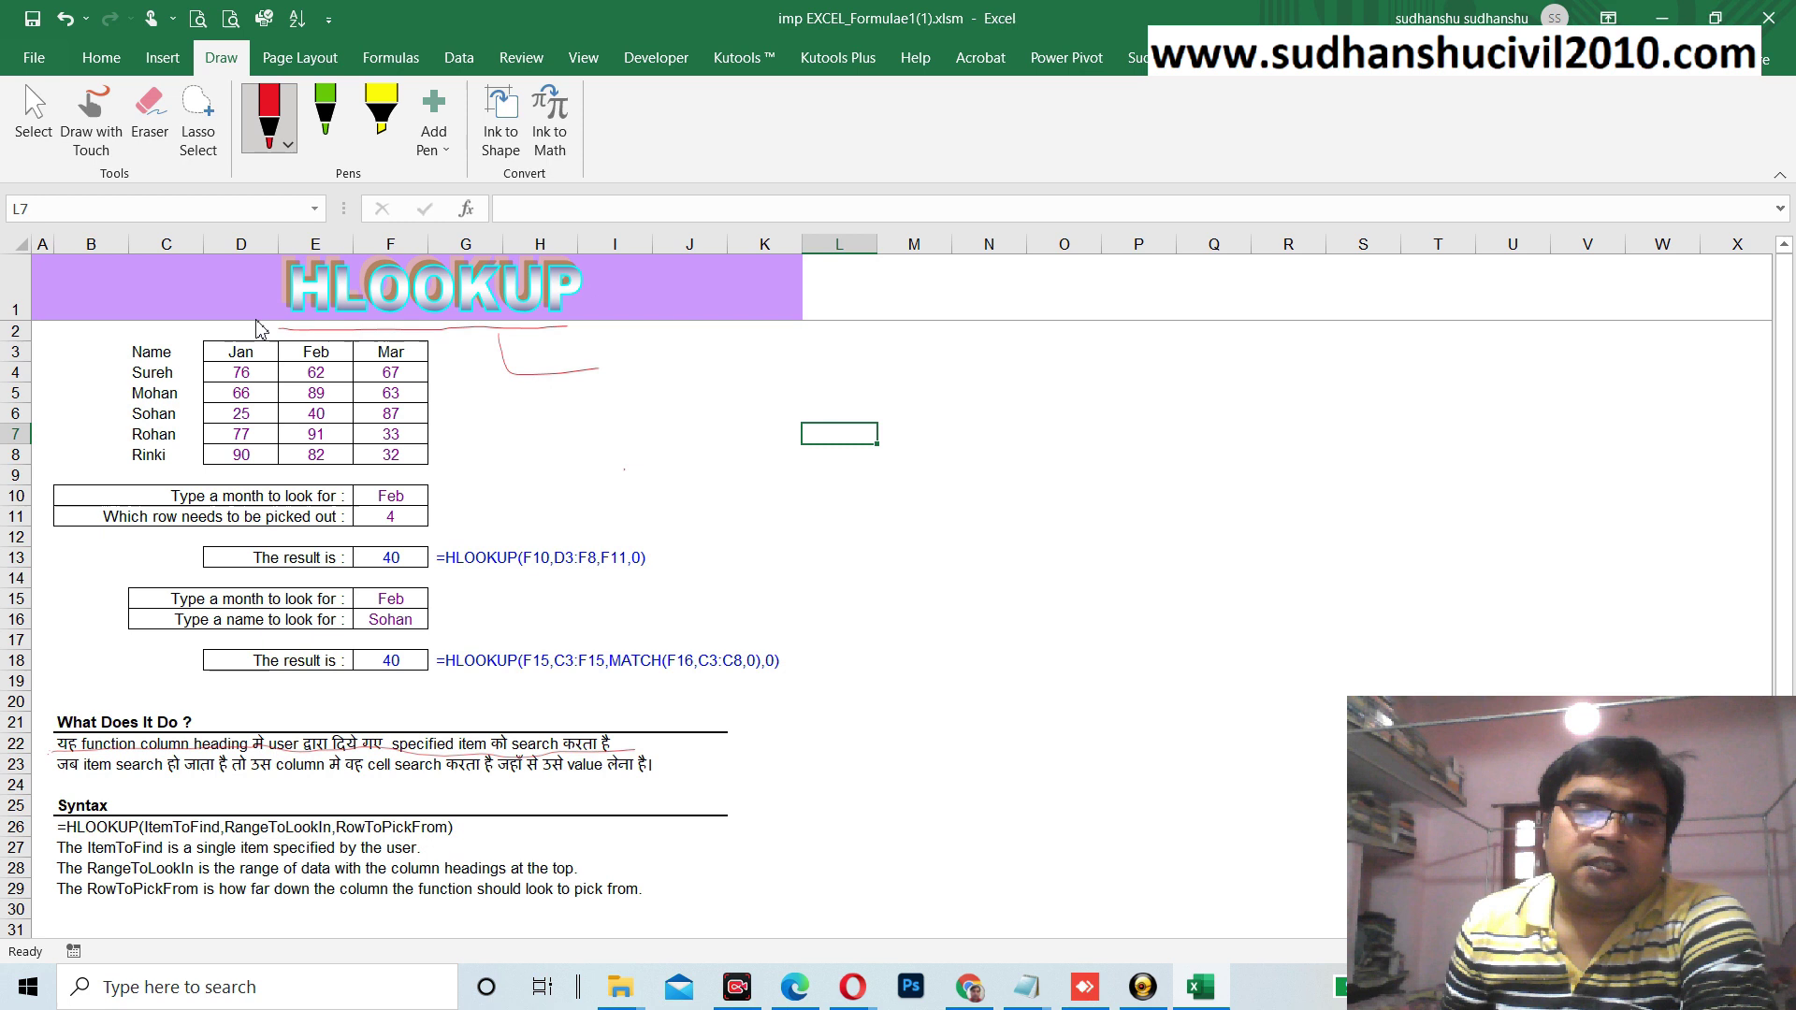
pyautogui.moveTo(356, 754); pyautogui.dragTo(634, 751)
pyautogui.moveTo(53, 777); pyautogui.dragTo(396, 773)
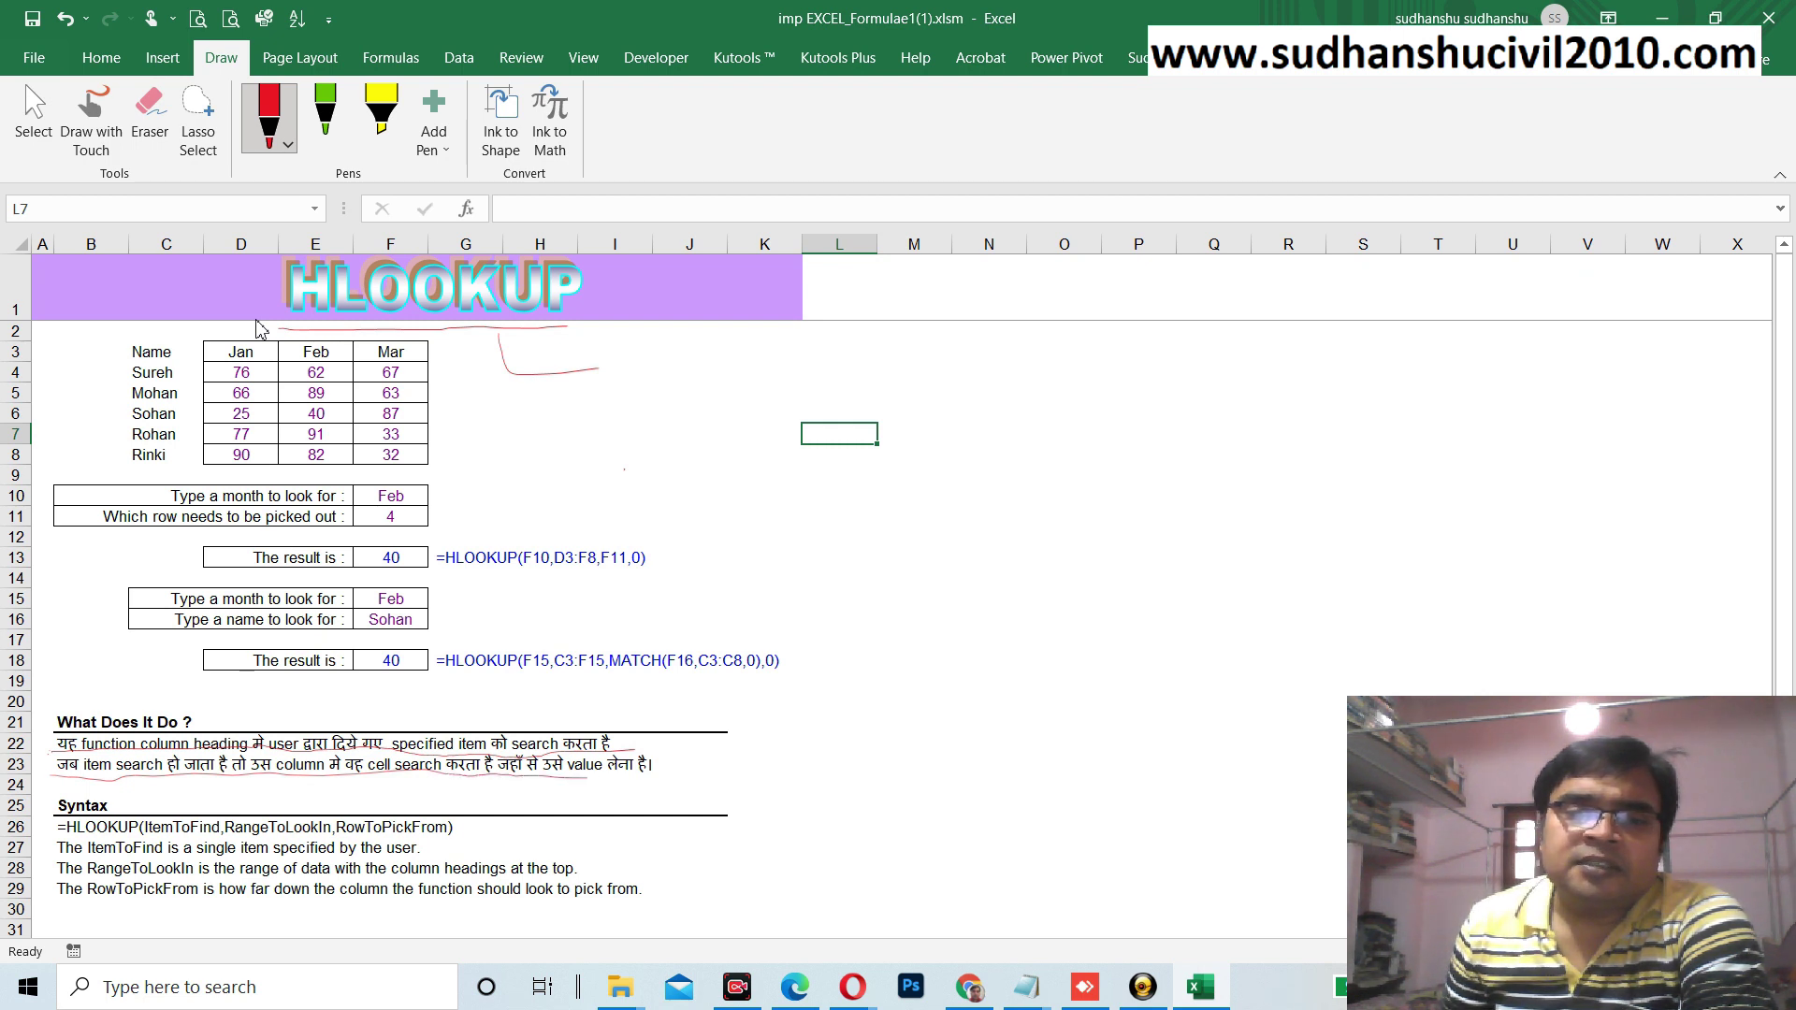
pyautogui.moveTo(589, 778); pyautogui.dragTo(666, 776)
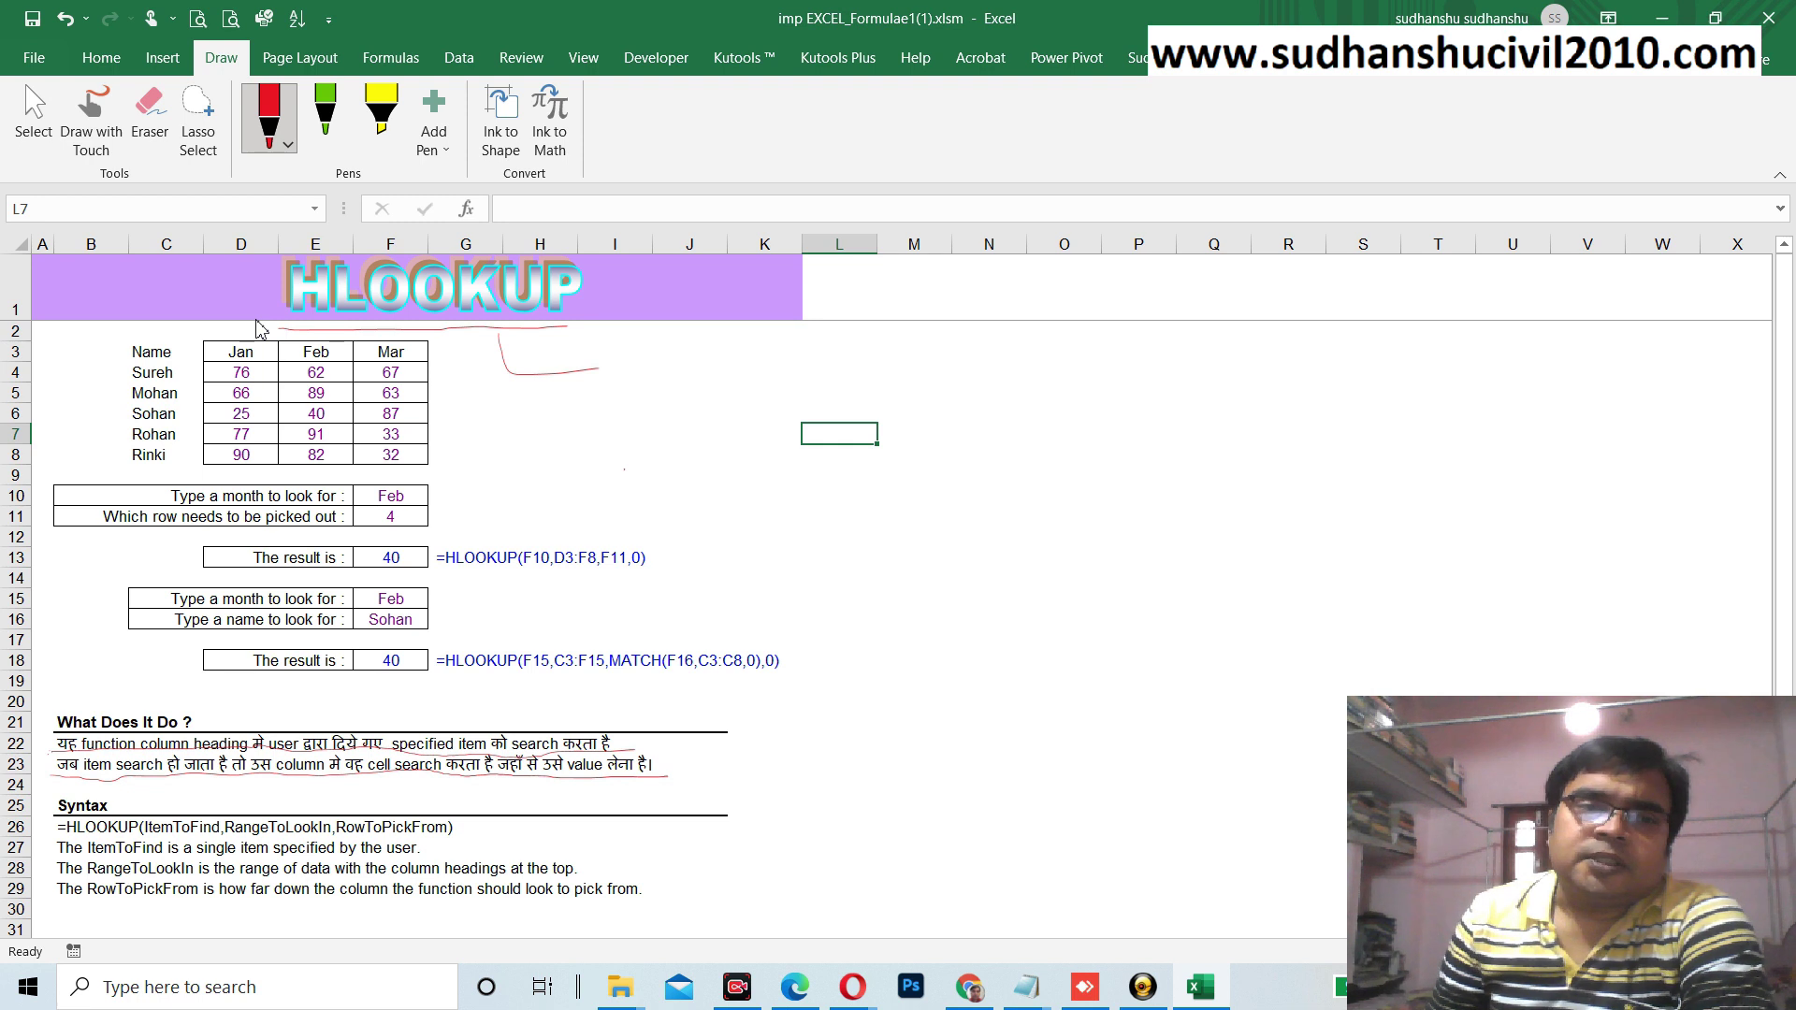
# - Draw red brackets on both sides of the B3:F8 table and tick the Name header and names
pyautogui.moveTo(104, 344)
pyautogui.mouseDown()
pyautogui.moveTo(91, 435)
pyautogui.moveTo(121, 469)
pyautogui.mouseUp()
pyautogui.moveTo(447, 349)
pyautogui.mouseDown()
pyautogui.moveTo(479, 355)
pyautogui.moveTo(459, 481)
pyautogui.mouseUp()
pyautogui.moveTo(145, 327)
pyautogui.mouseDown()
pyautogui.moveTo(172, 325)
pyautogui.moveTo(119, 350)
pyautogui.moveTo(137, 365)
pyautogui.mouseUp()
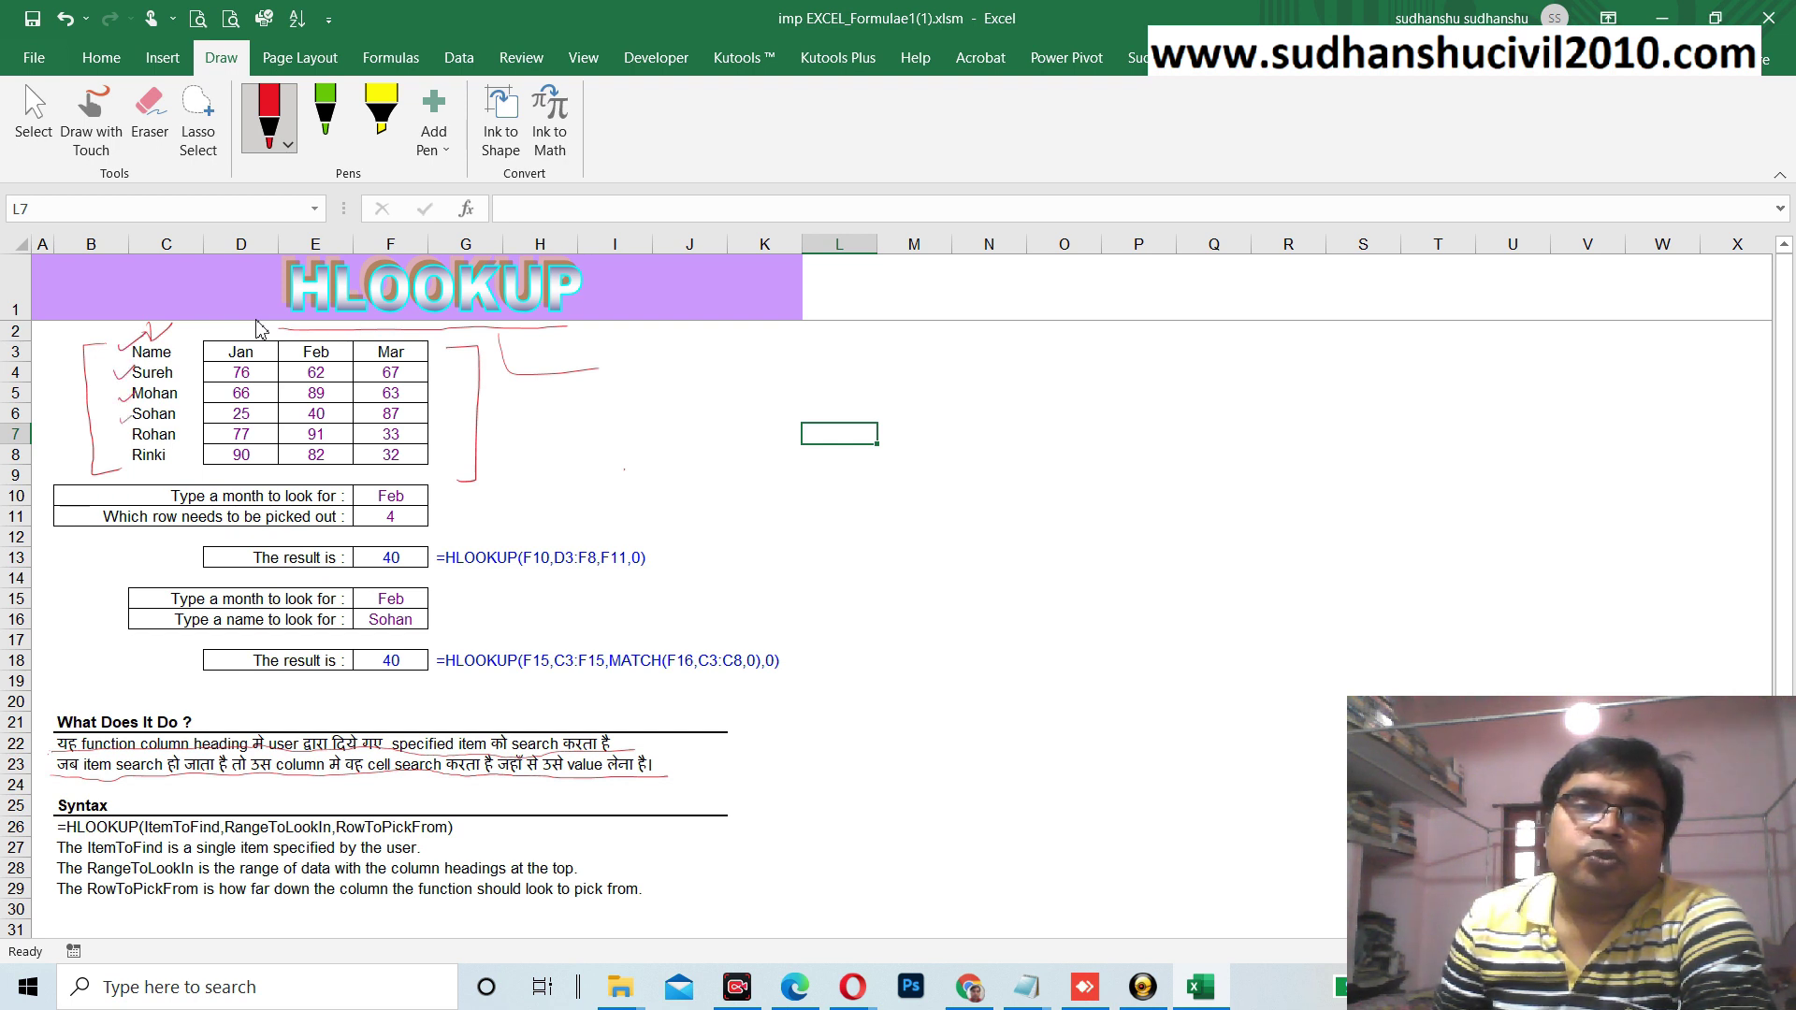
pyautogui.moveTo(123, 436); pyautogui.dragTo(140, 426)
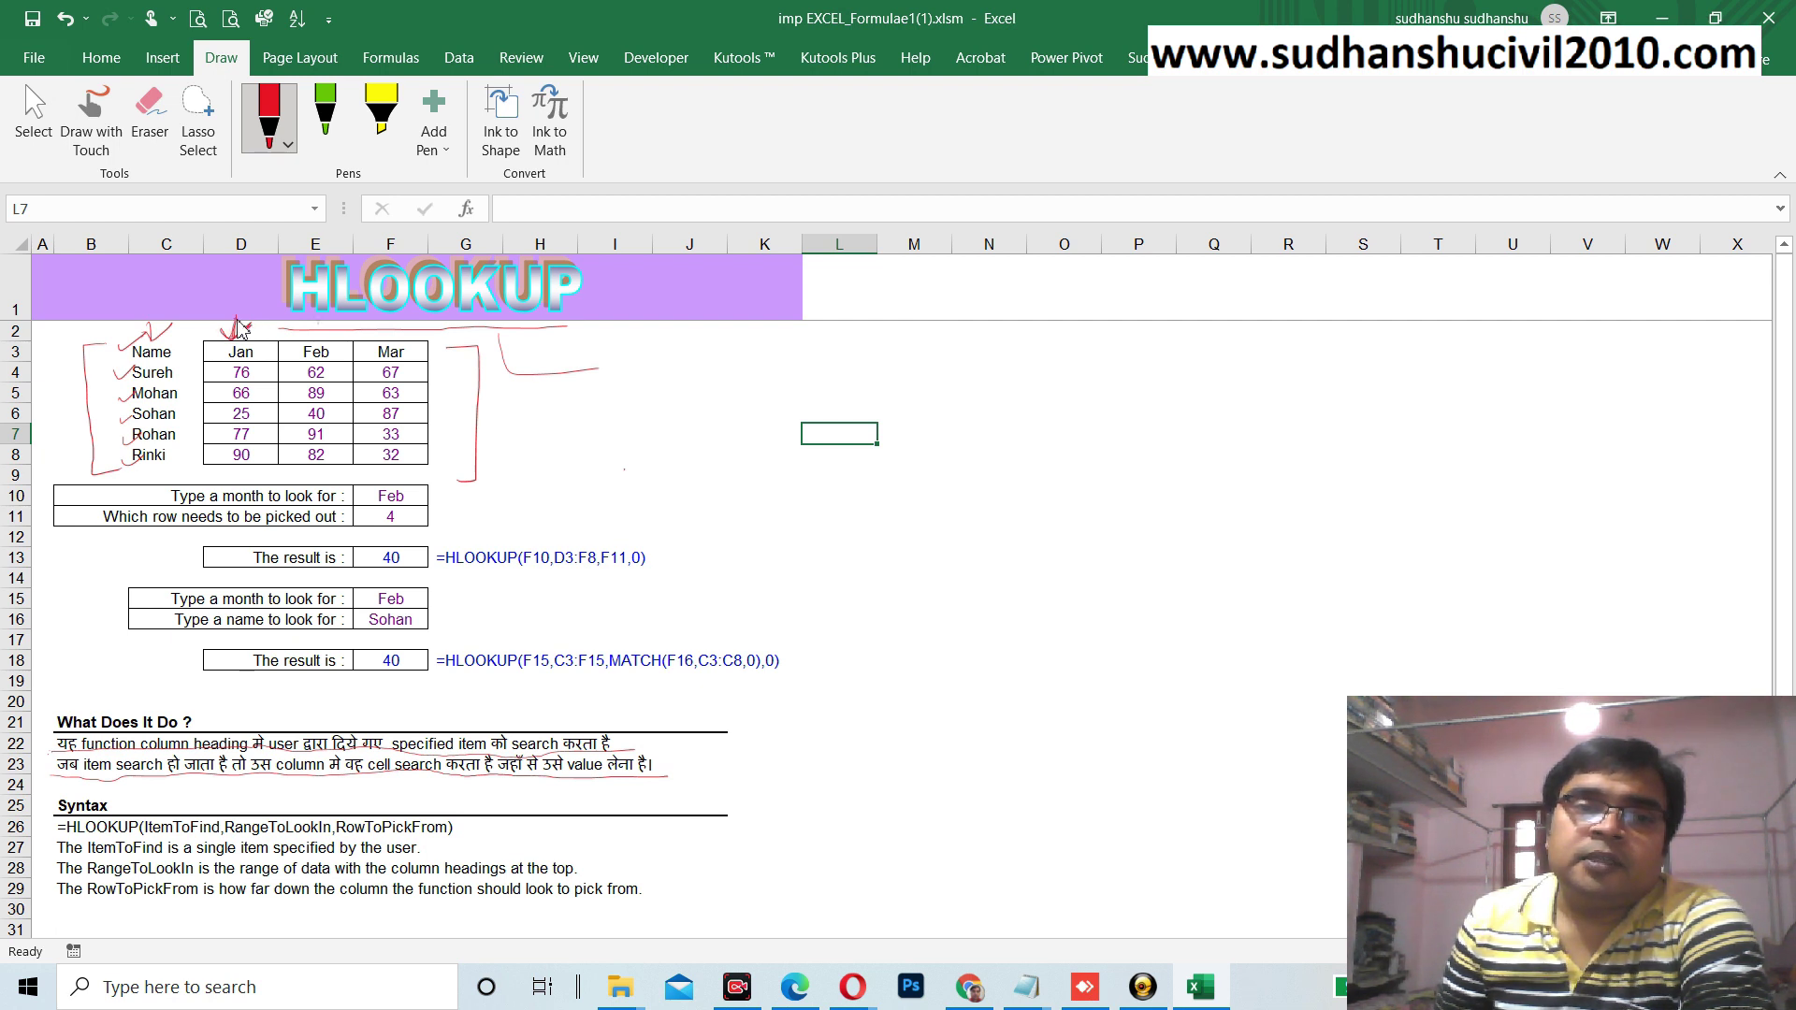
# - Tick the Feb and Mar headers in red and box the Feb and 4 inputs in F10:F11
pyautogui.moveTo(309, 333); pyautogui.dragTo(331, 317)
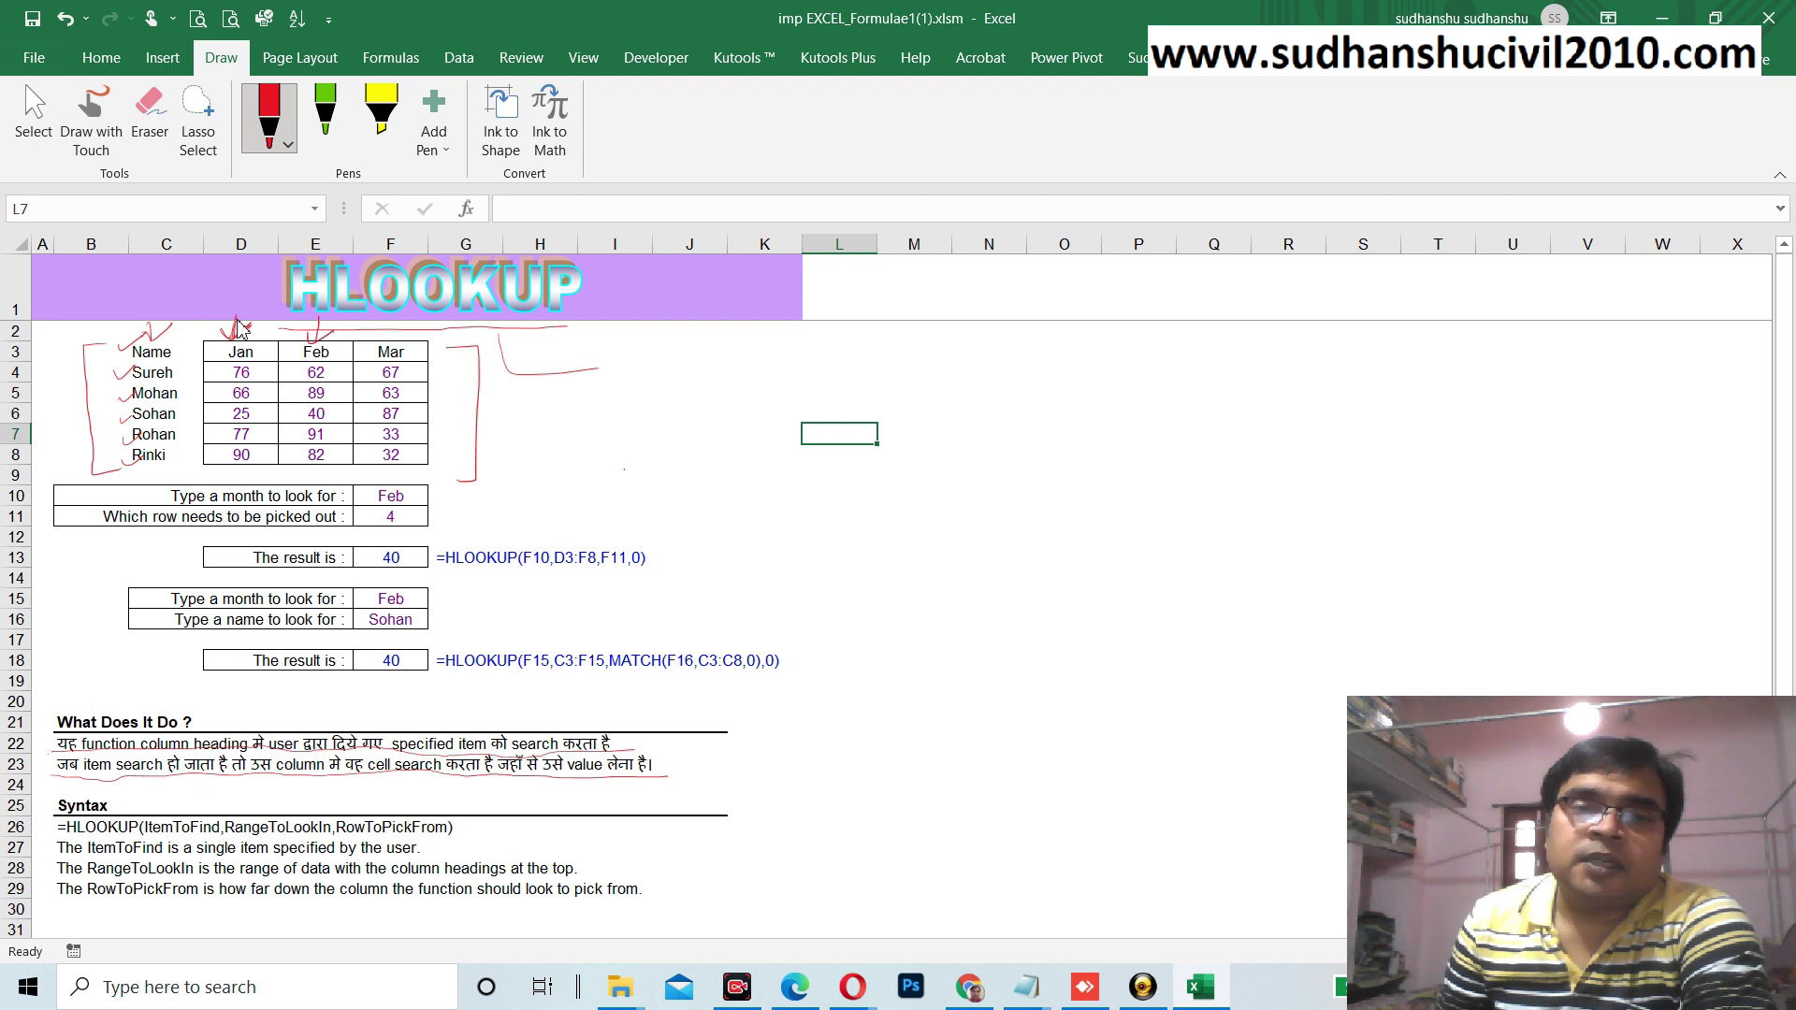
pyautogui.moveTo(384, 324); pyautogui.dragTo(397, 338)
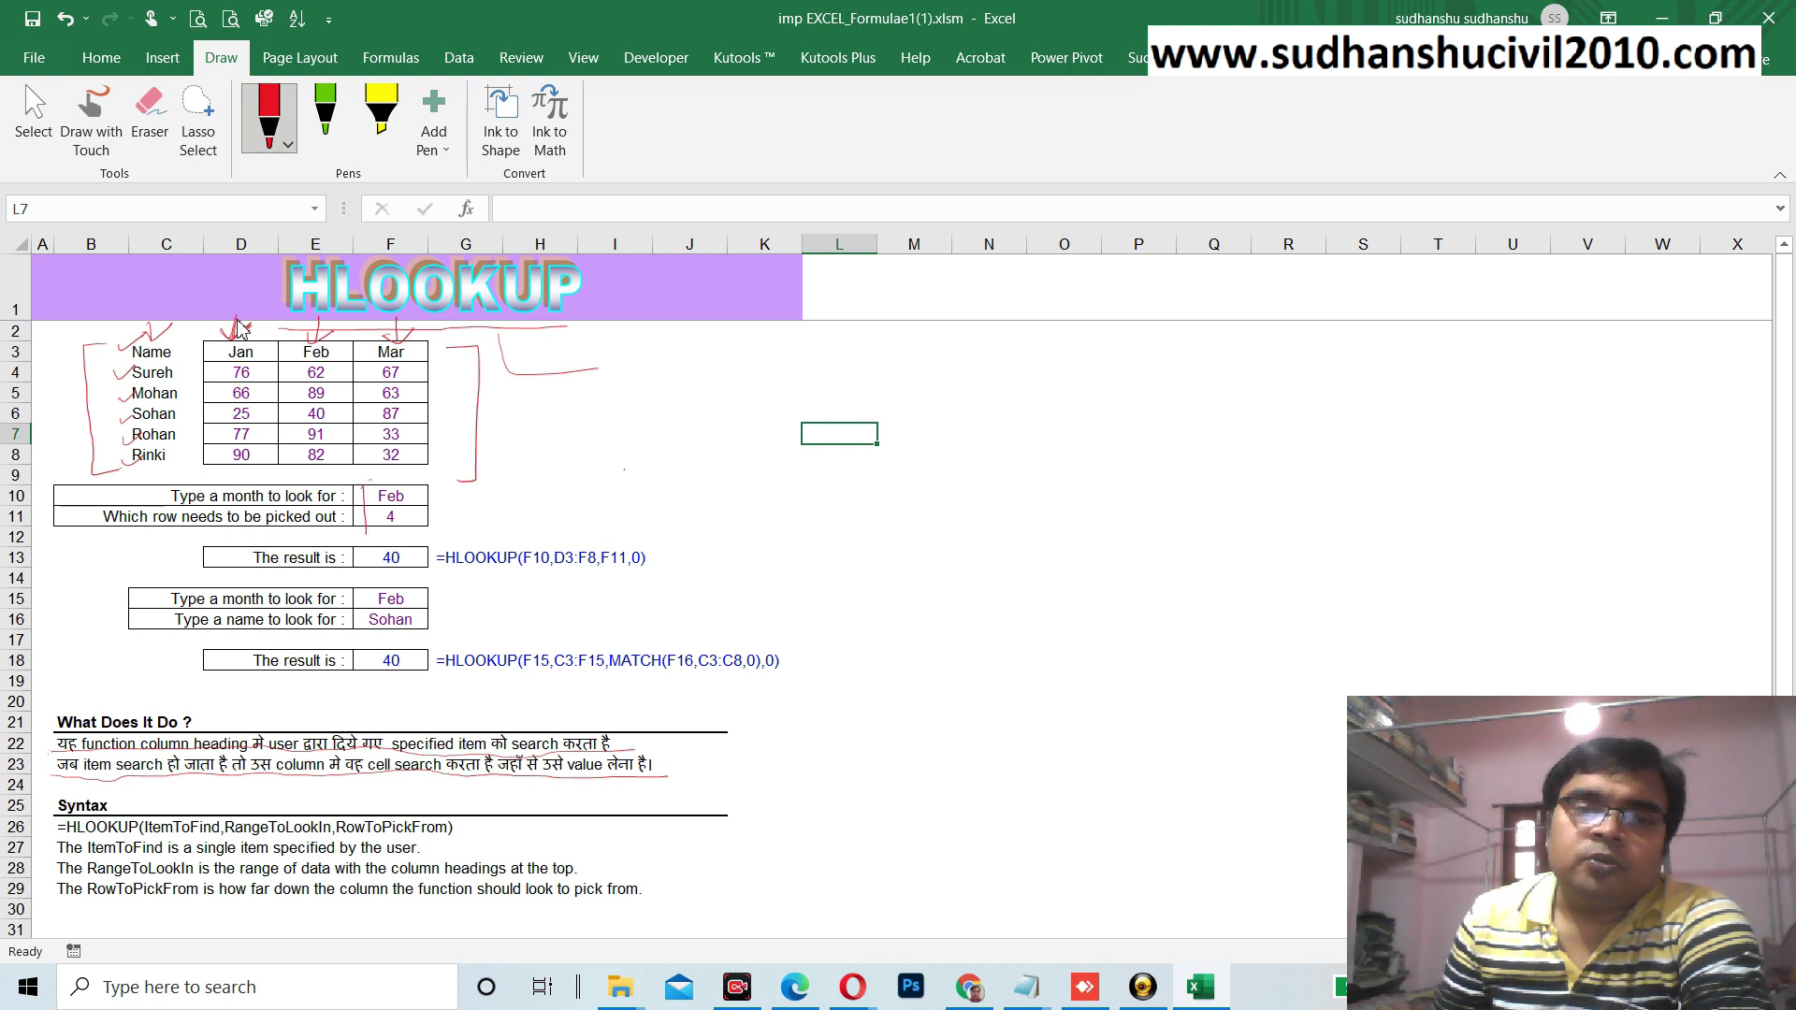
pyautogui.moveTo(370, 481); pyautogui.dragTo(412, 542)
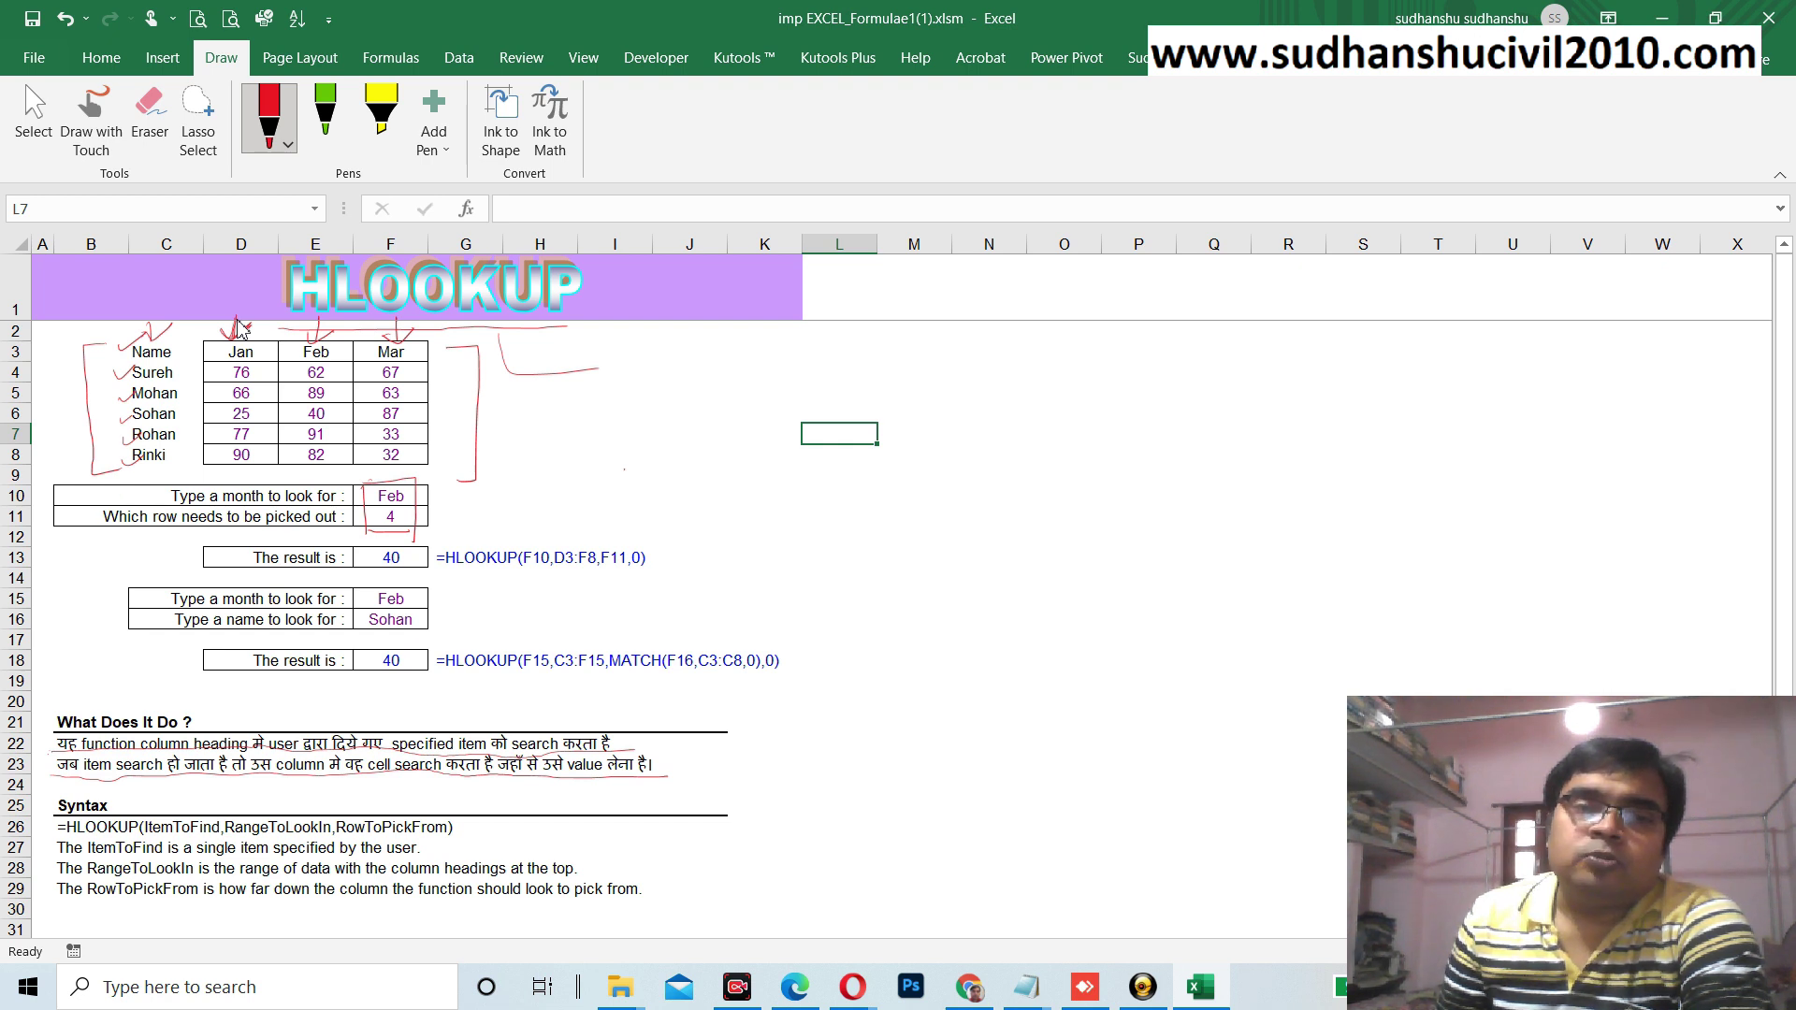
# - Tick the 4, arrow to row 13, circle 40 in F13, underline its formula, and tick row 26
pyautogui.moveTo(427, 516); pyautogui.dragTo(459, 512)
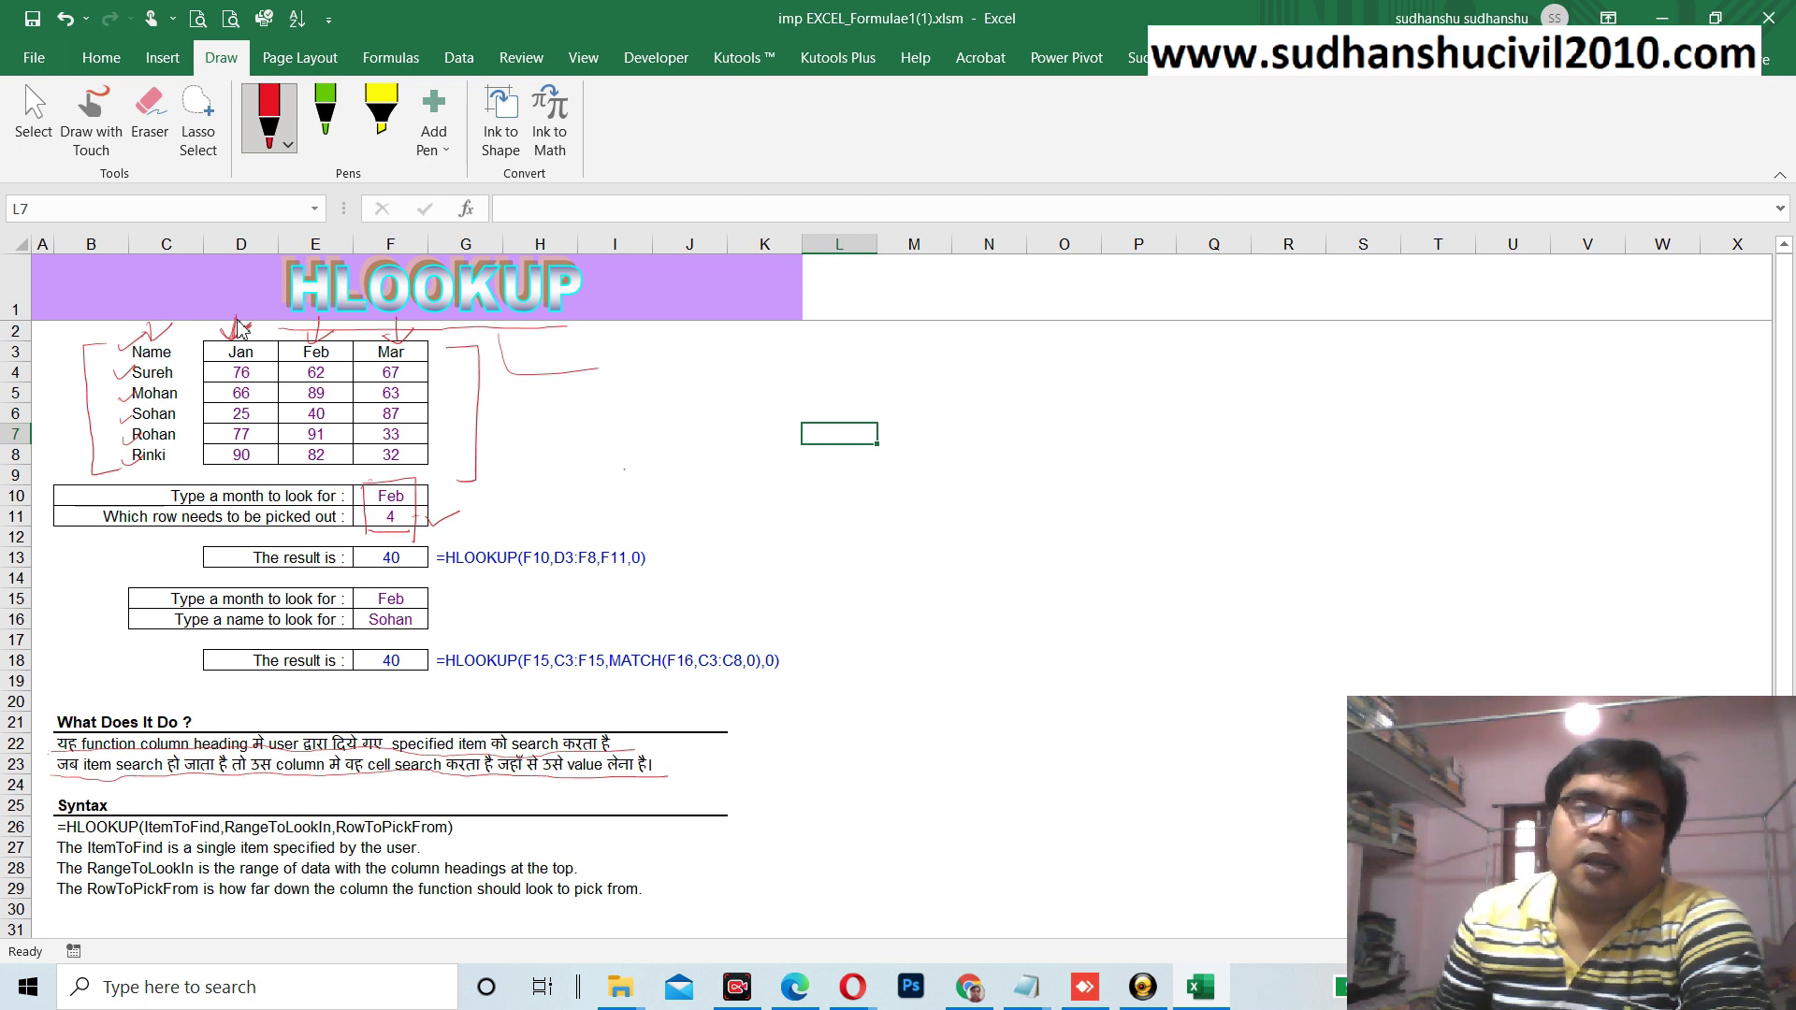
pyautogui.moveTo(116, 565); pyautogui.dragTo(165, 570)
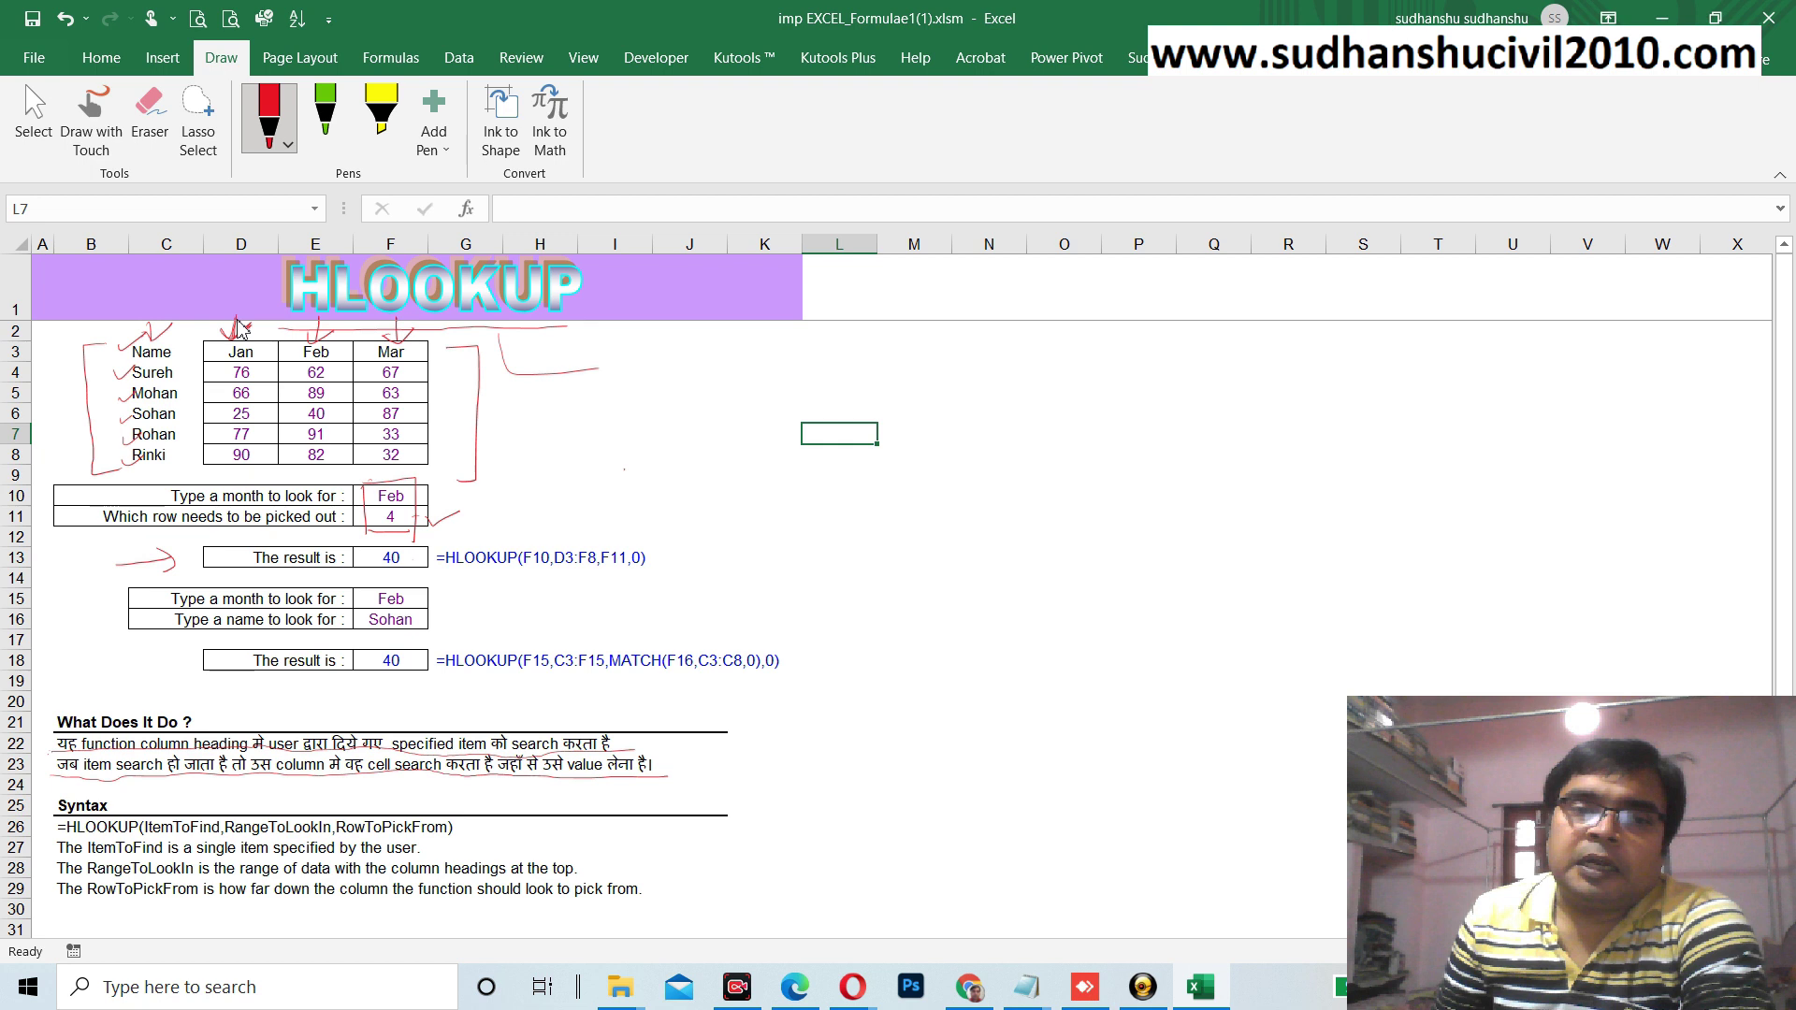
pyautogui.moveTo(412, 554)
pyautogui.mouseDown()
pyautogui.moveTo(390, 531)
pyautogui.moveTo(534, 529)
pyautogui.mouseUp()
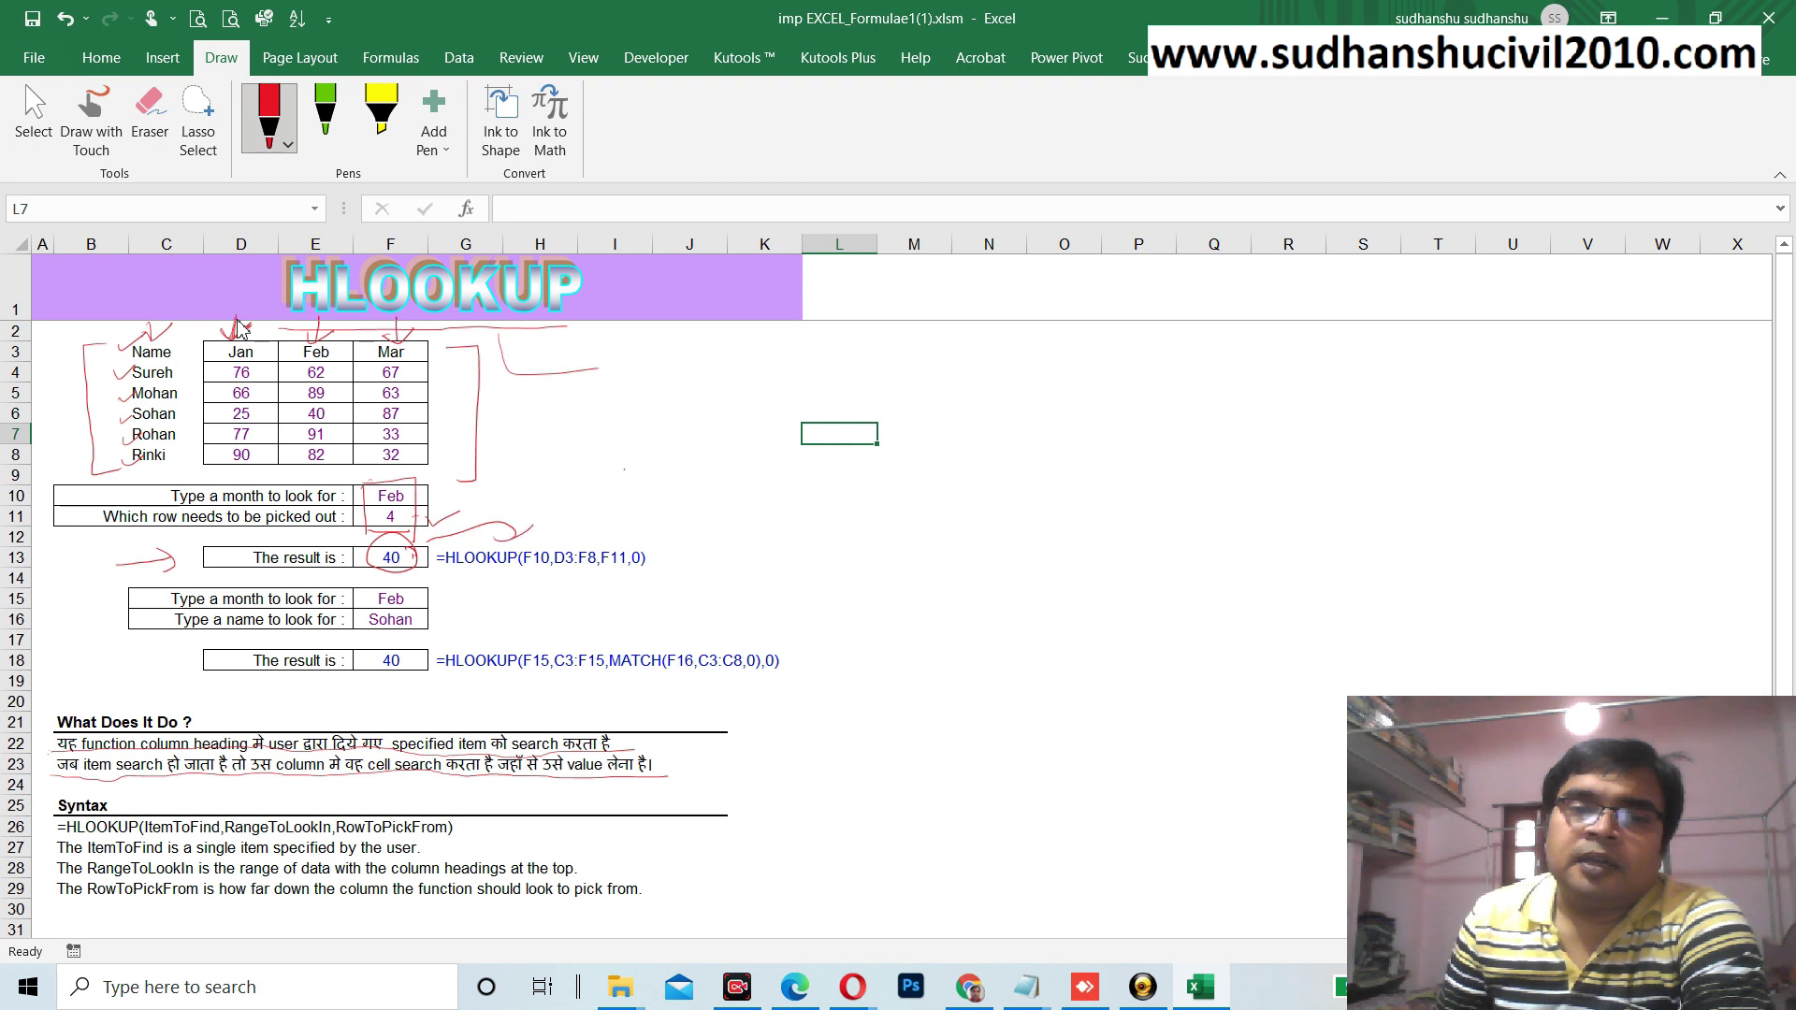
pyautogui.moveTo(434, 574); pyautogui.dragTo(645, 571)
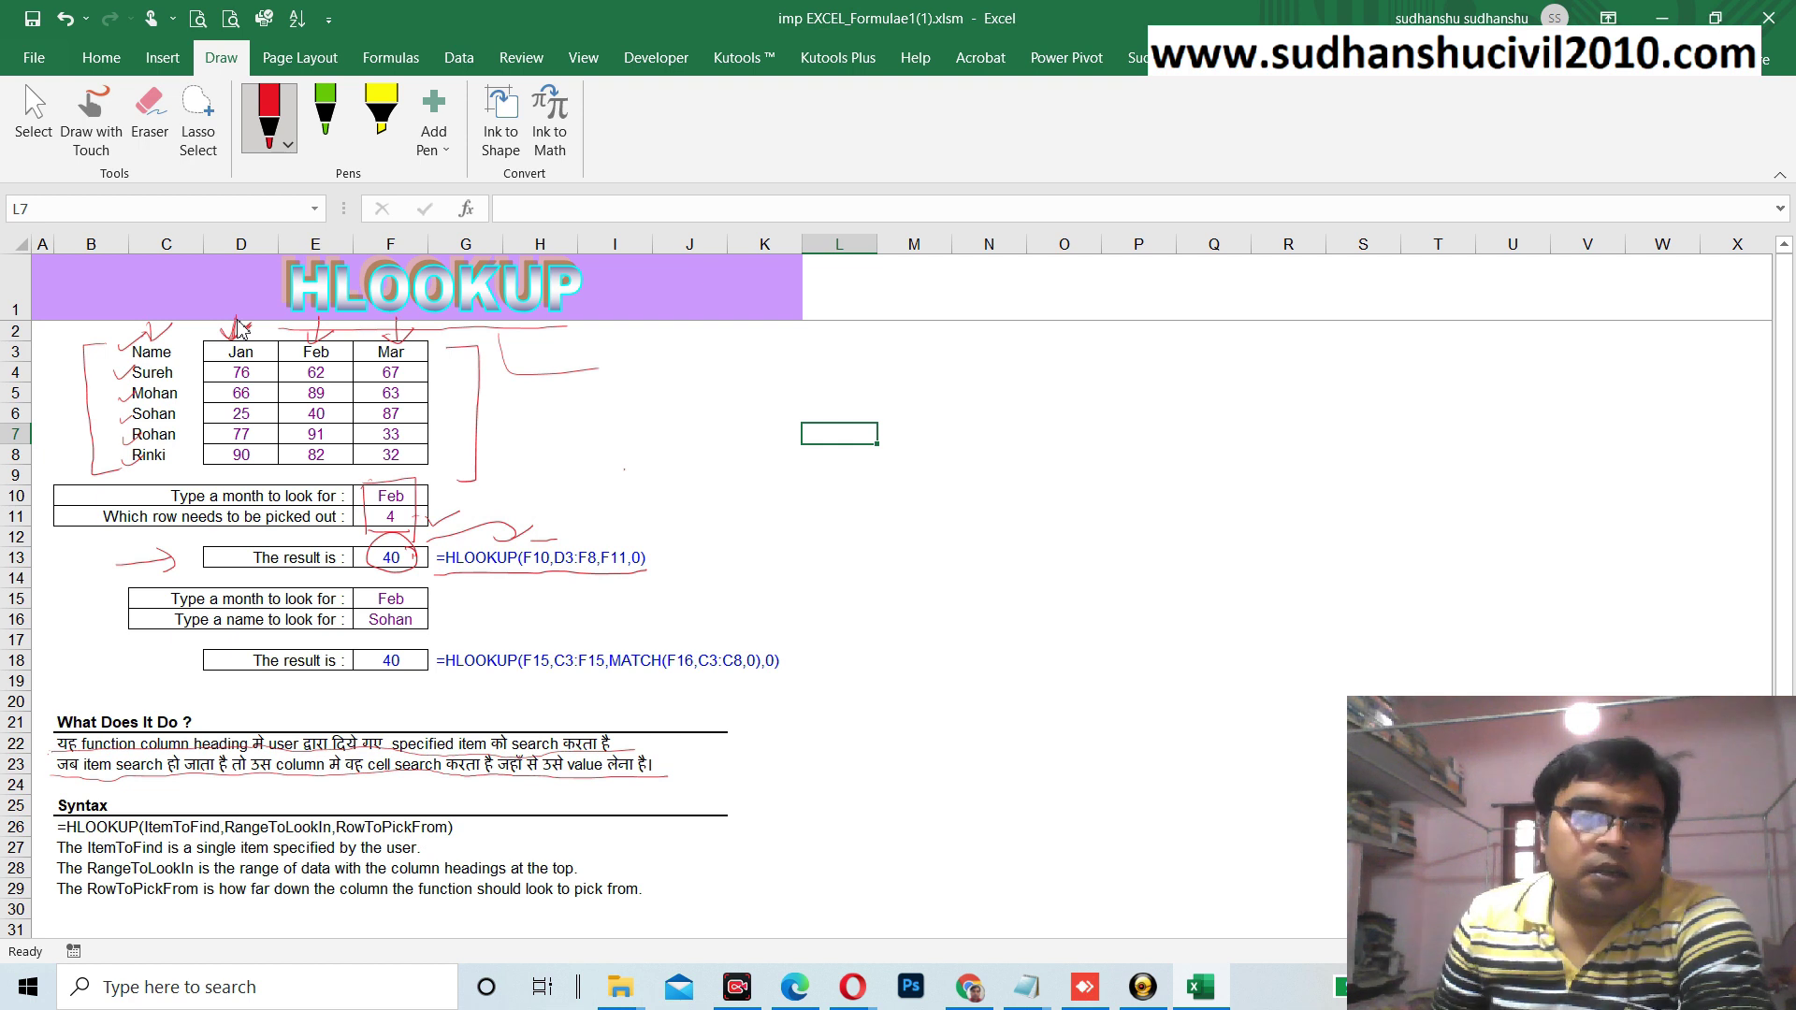
pyautogui.moveTo(40, 825); pyautogui.dragTo(62, 820)
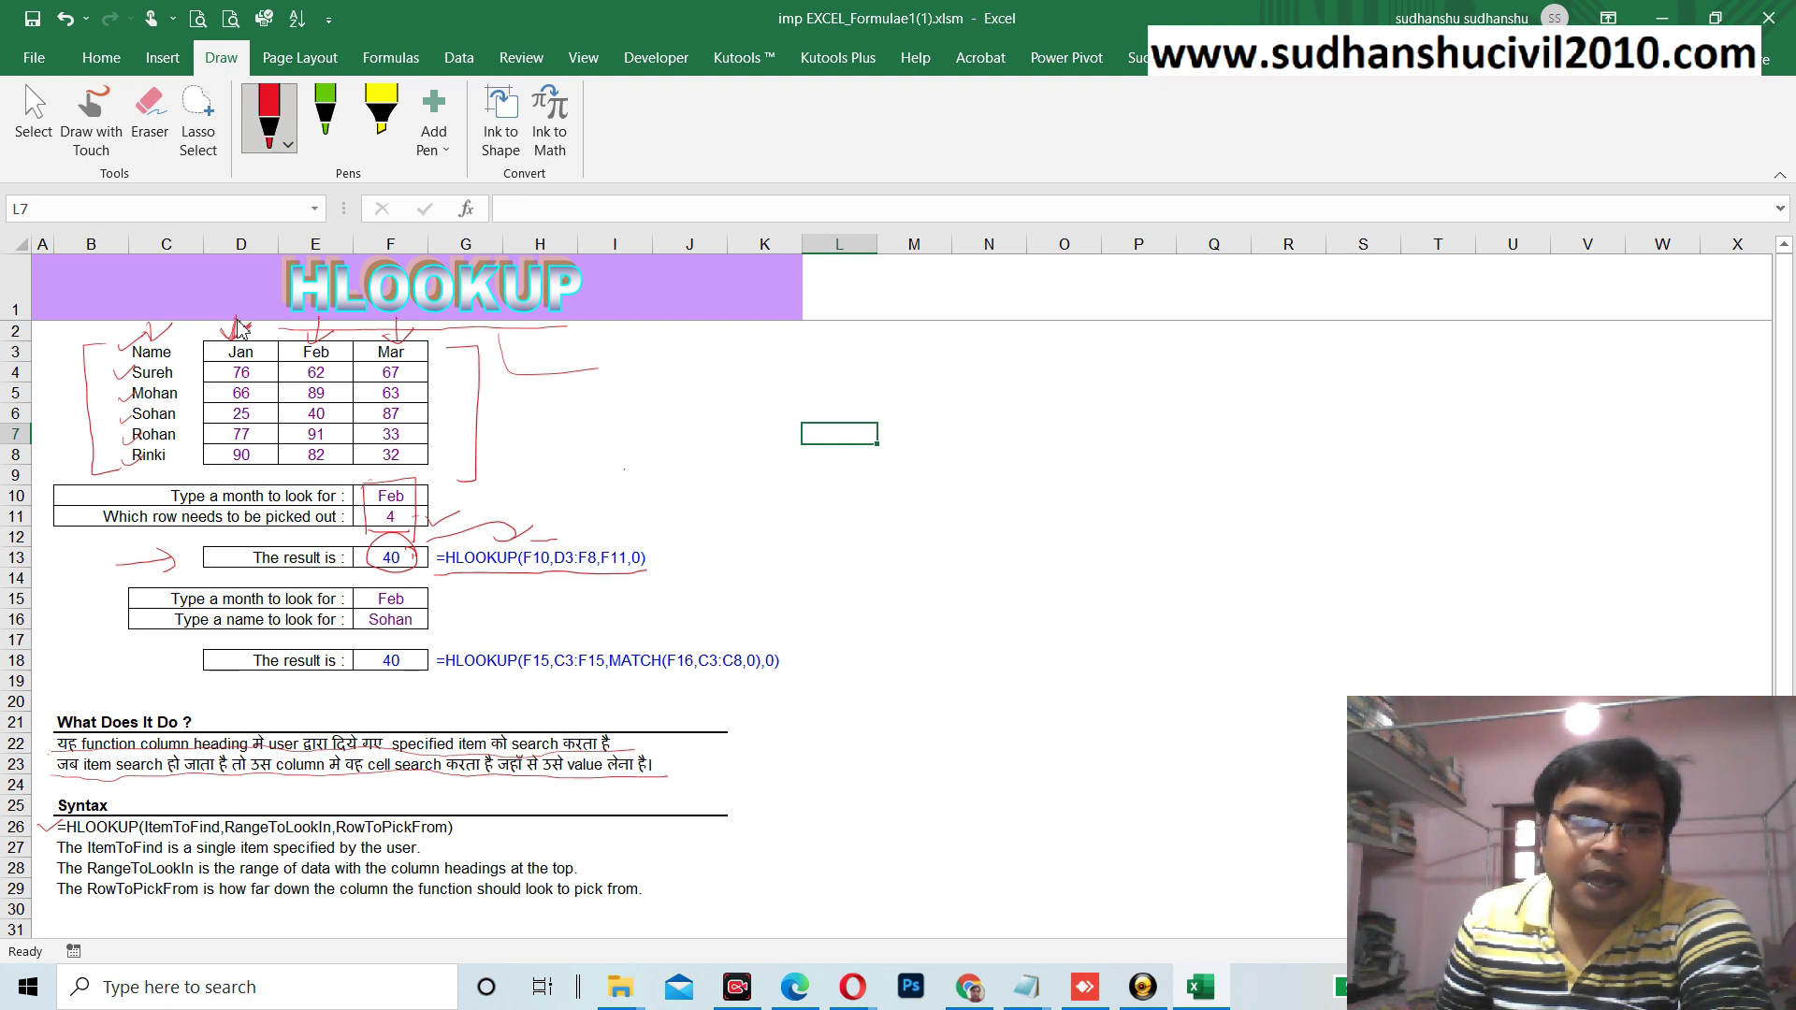
# - Draw red marks over the Syntax heading, down the Jan column, and above the row-13 formula's last arguments
pyautogui.moveTo(144, 810); pyautogui.dragTo(201, 801)
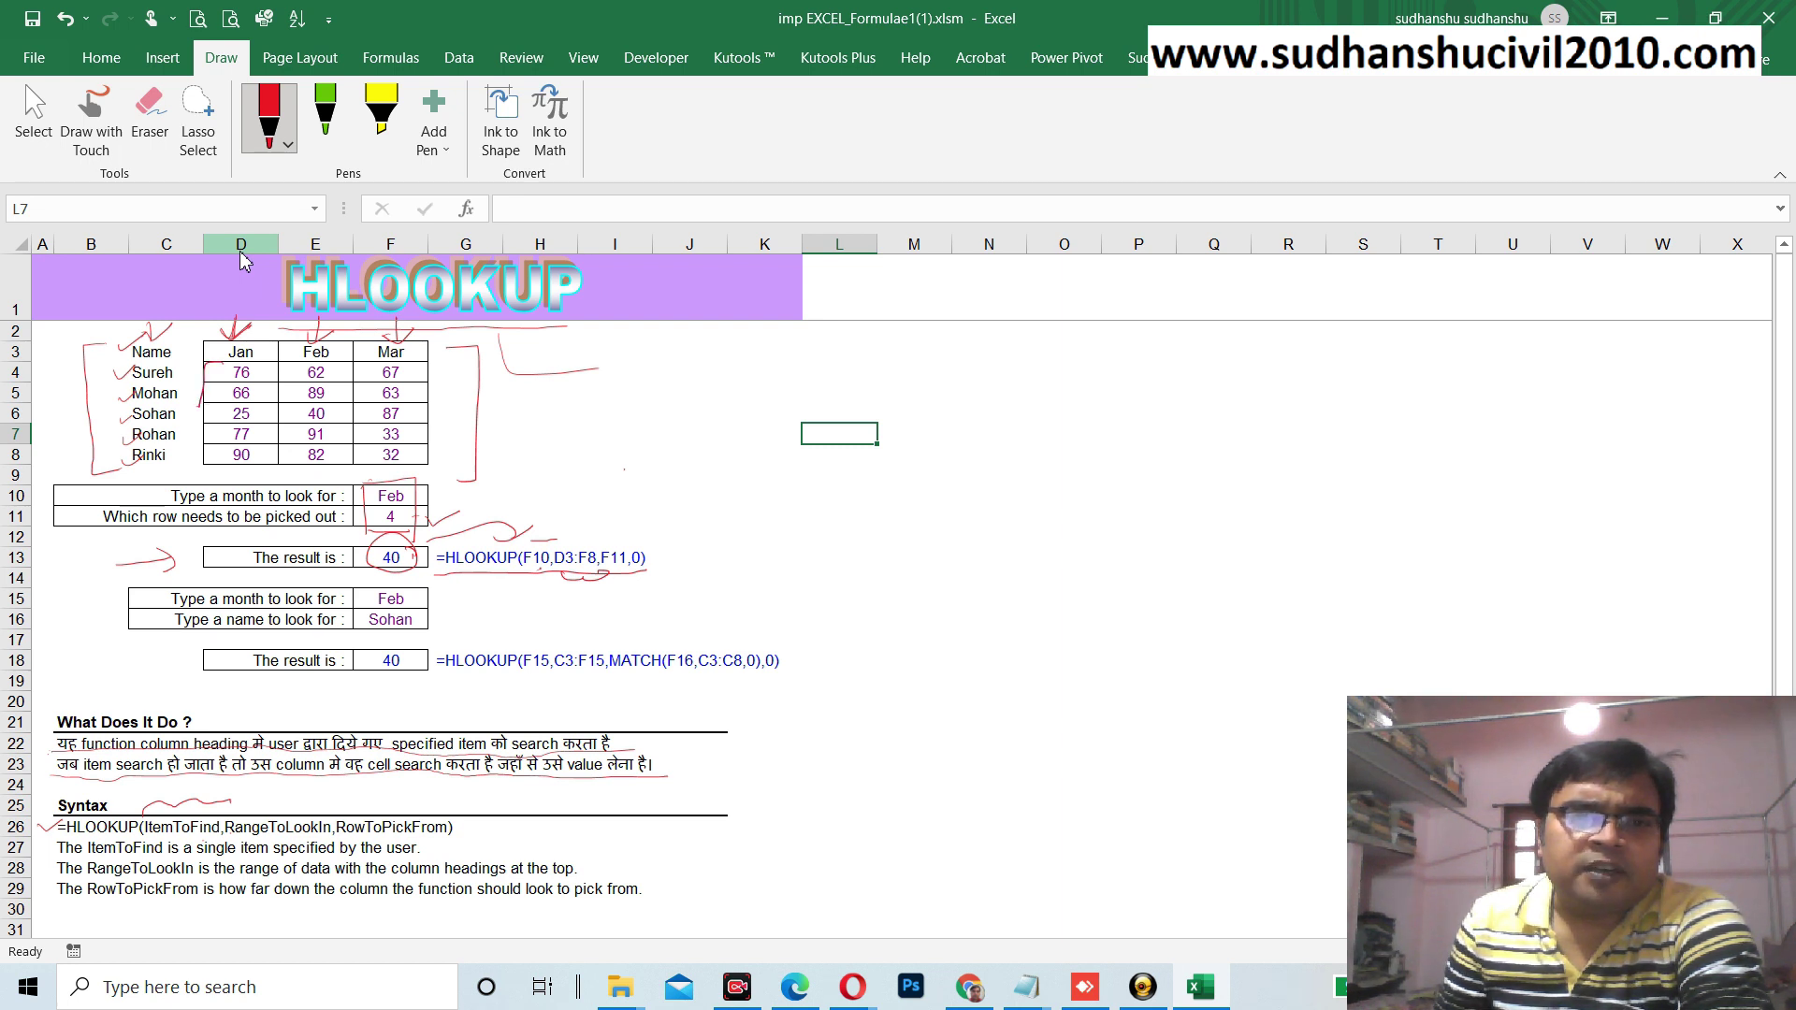
pyautogui.moveTo(200, 402); pyautogui.dragTo(199, 437)
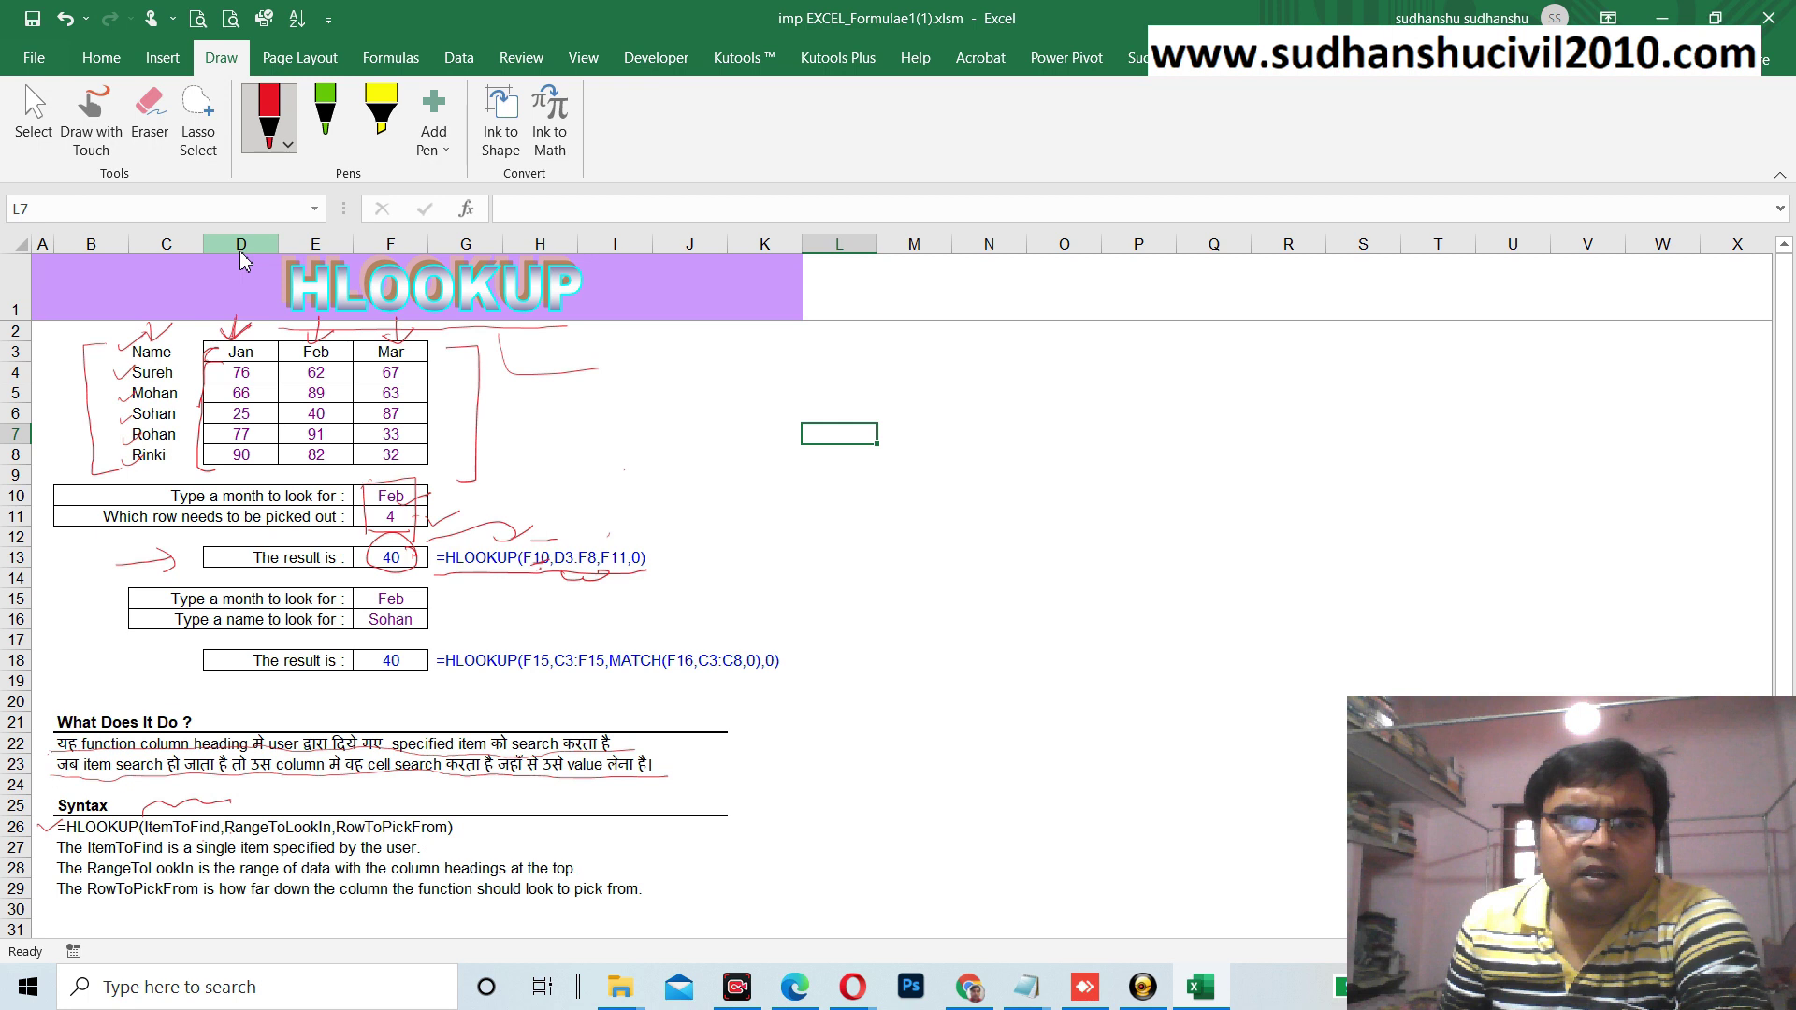
pyautogui.moveTo(608, 538); pyautogui.dragTo(645, 529)
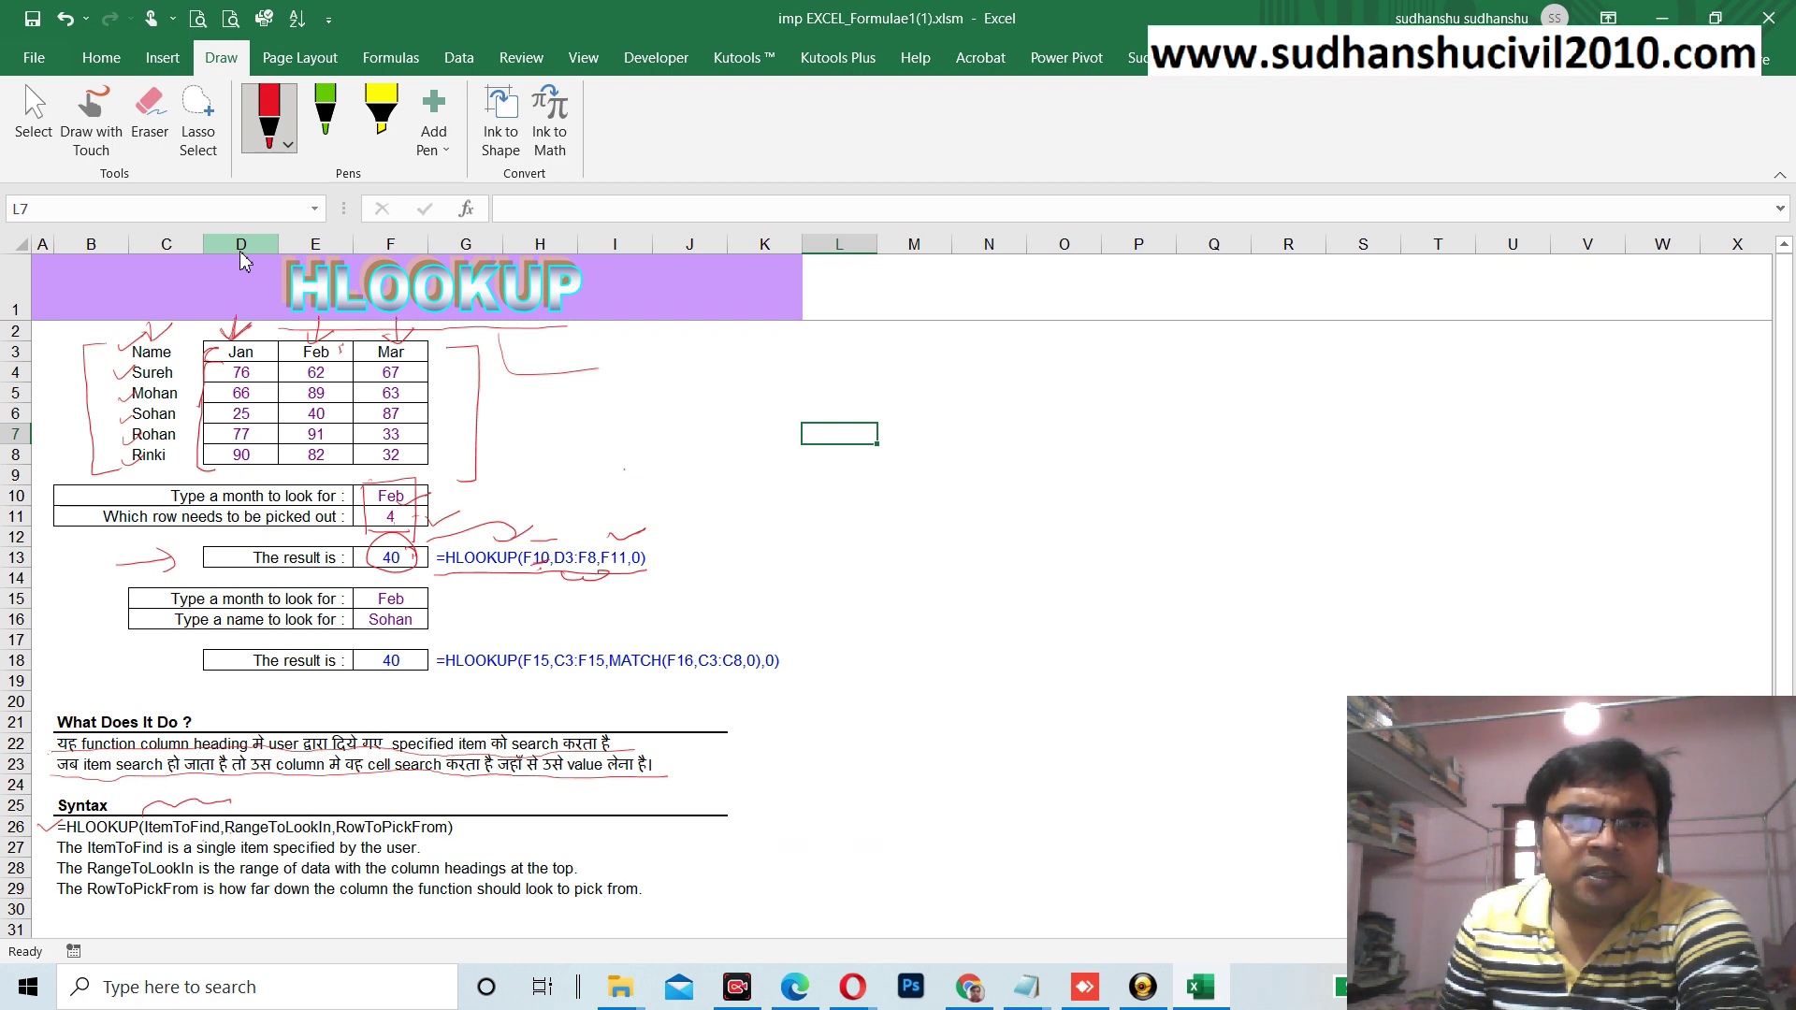
# - Tick the Feb header in red and circle Sohan's February value 40 in E6
pyautogui.moveTo(340, 353)
pyautogui.mouseDown()
pyautogui.moveTo(367, 335)
pyautogui.moveTo(343, 377)
pyautogui.moveTo(359, 363)
pyautogui.mouseUp()
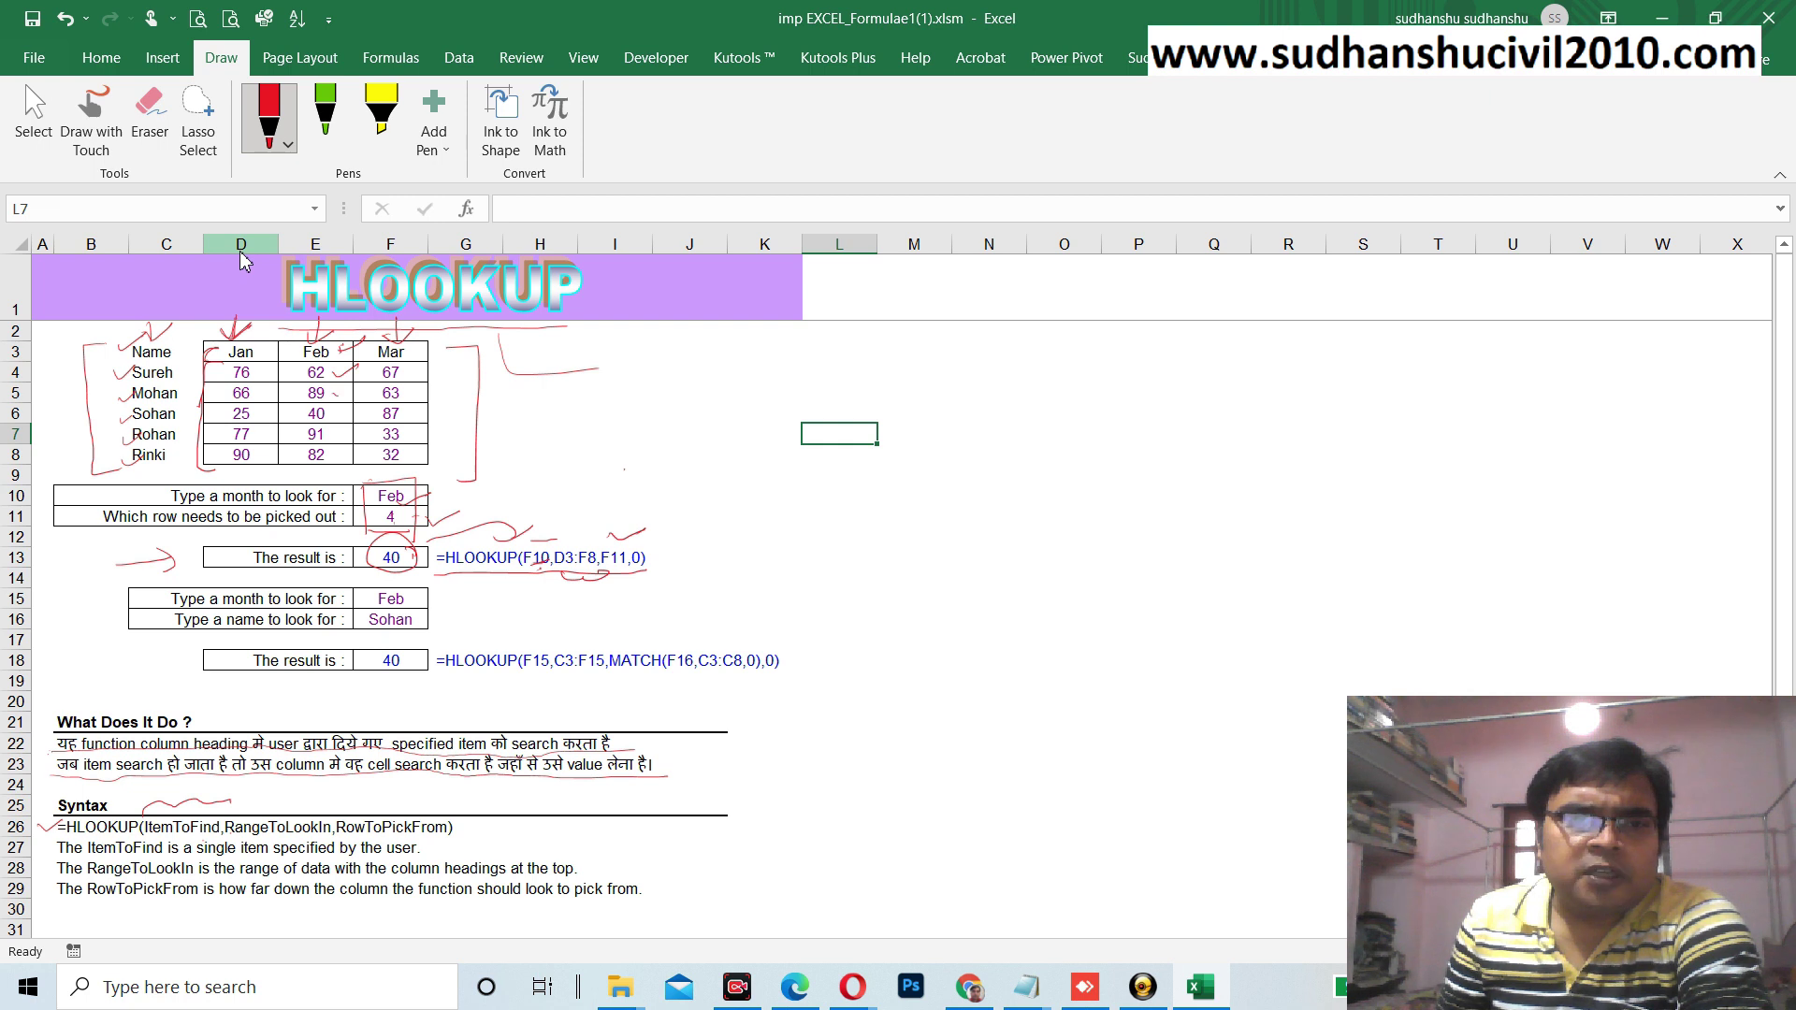
pyautogui.moveTo(333, 413); pyautogui.dragTo(363, 409)
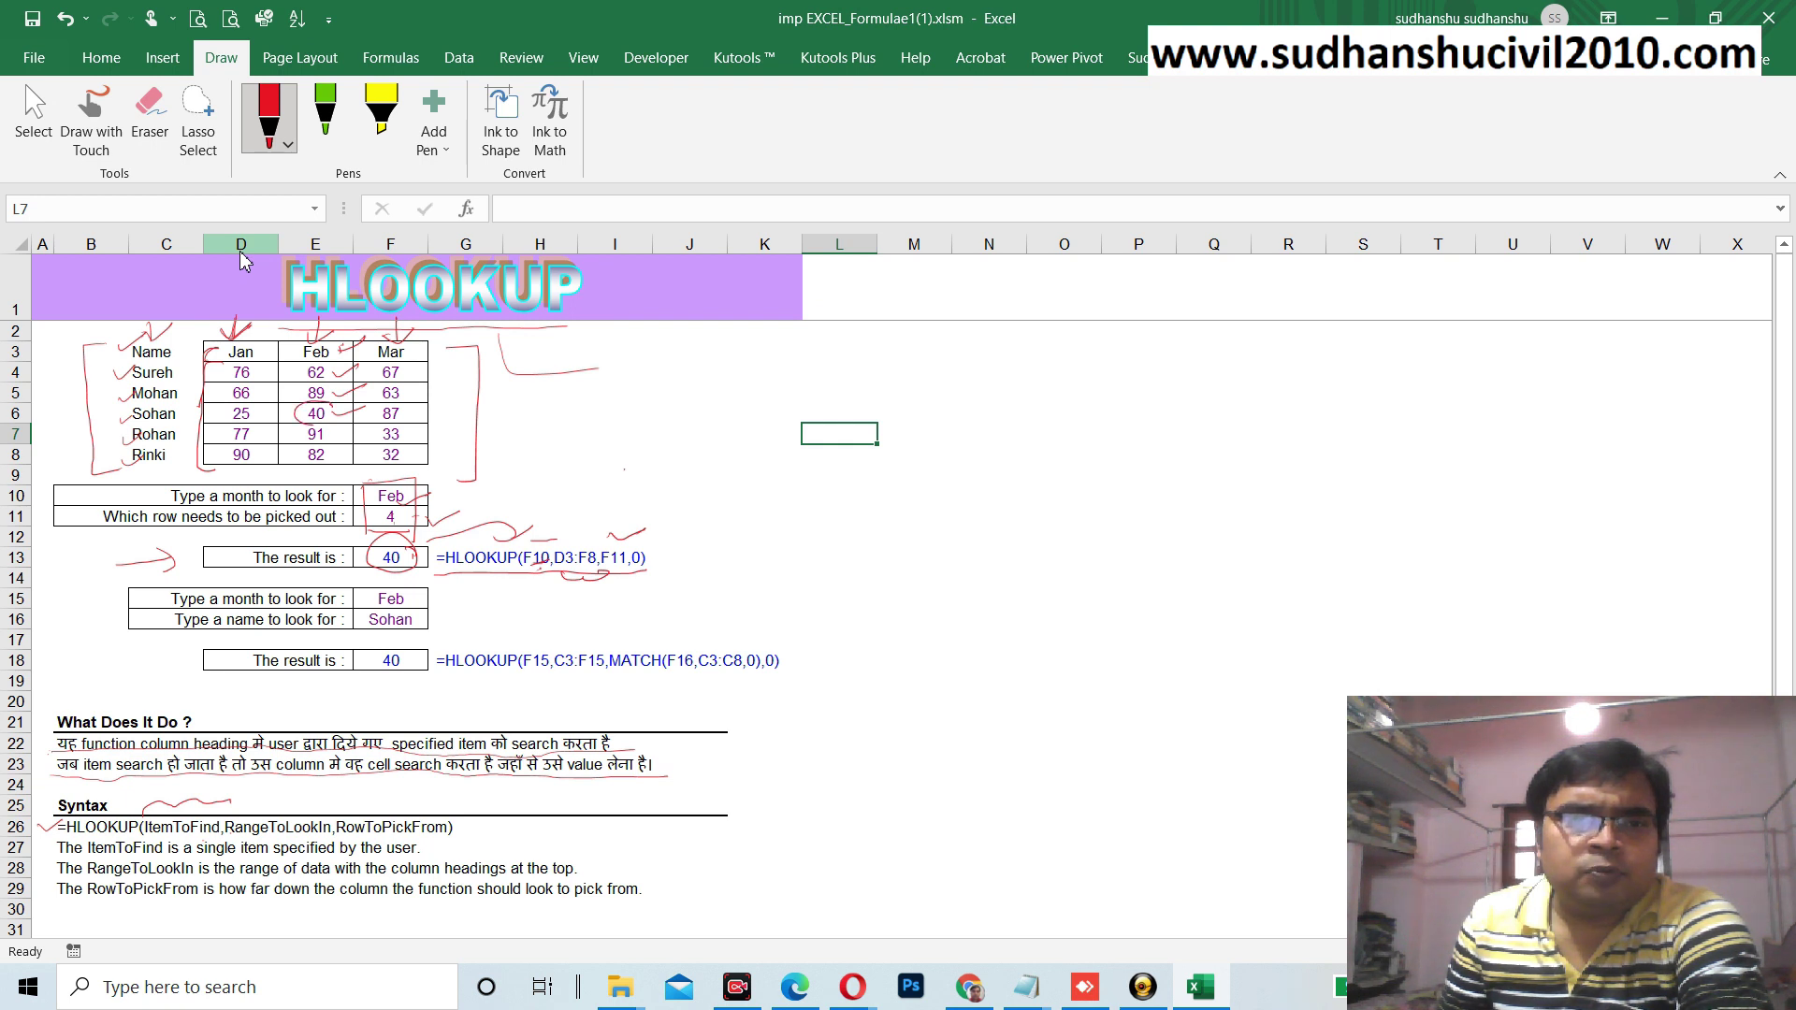
pyautogui.moveTo(318, 400); pyautogui.dragTo(297, 405)
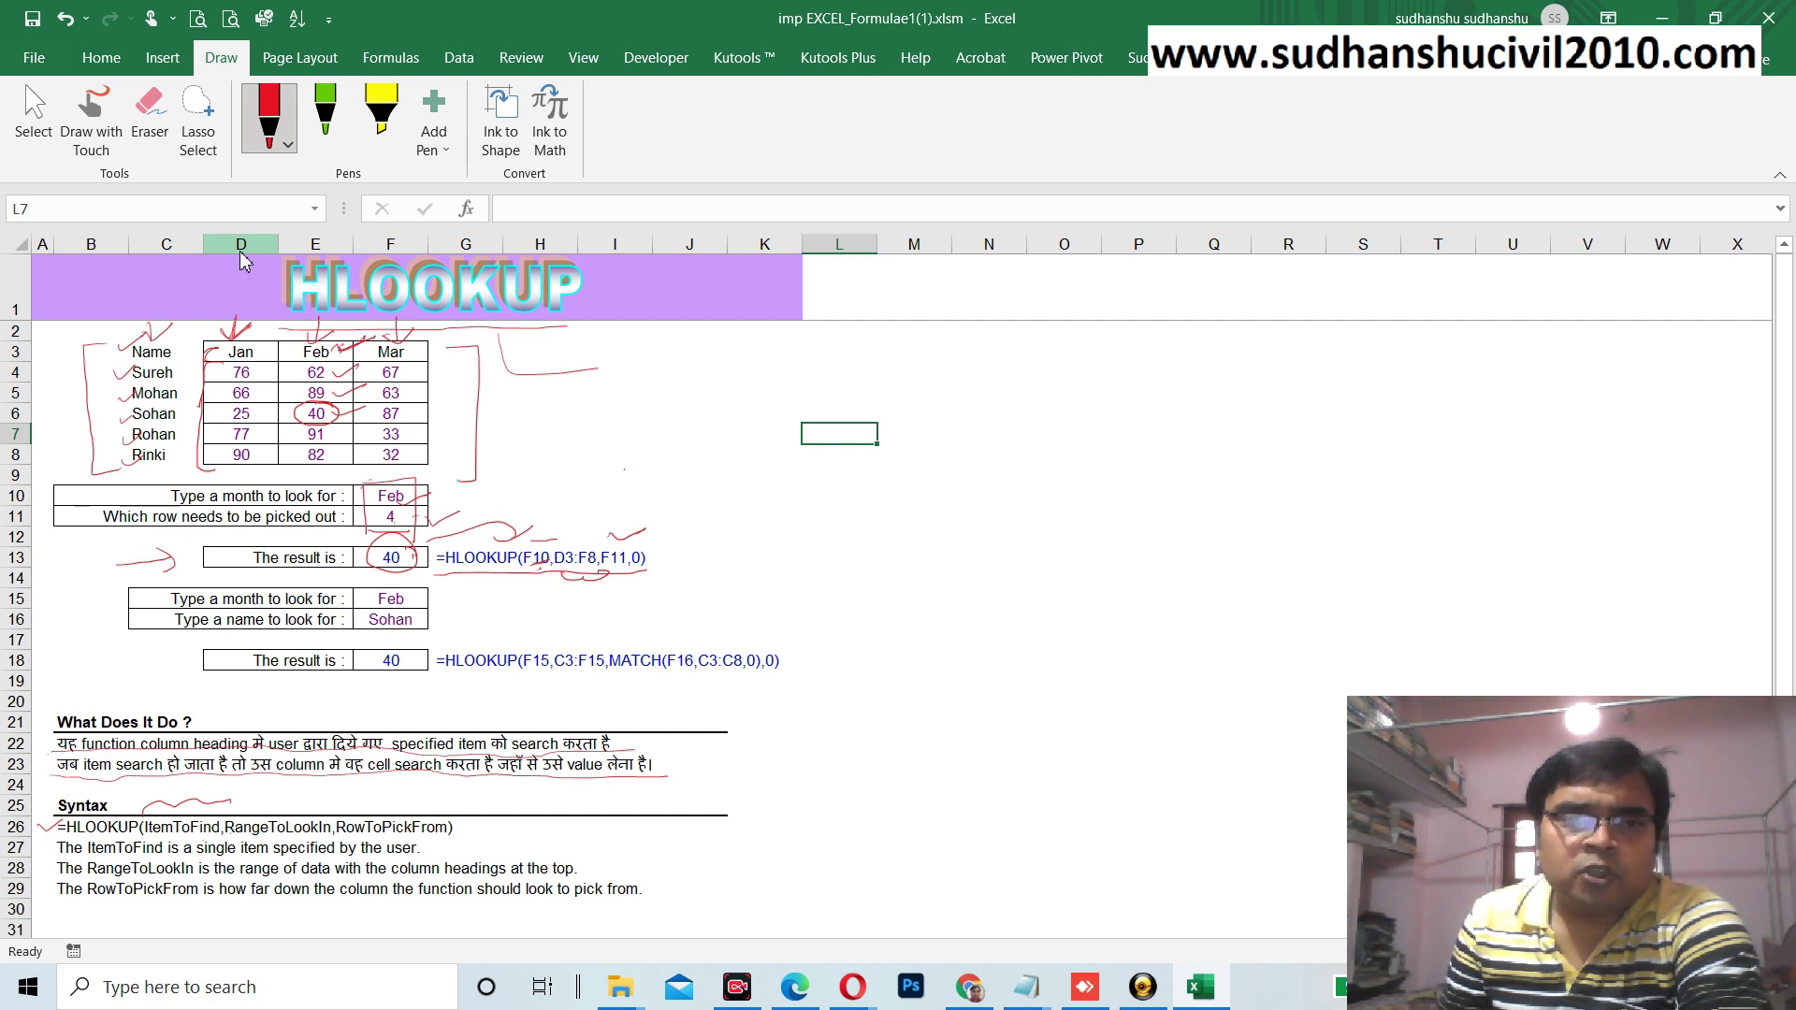
pyautogui.moveTo(339, 412); pyautogui.dragTo(365, 402)
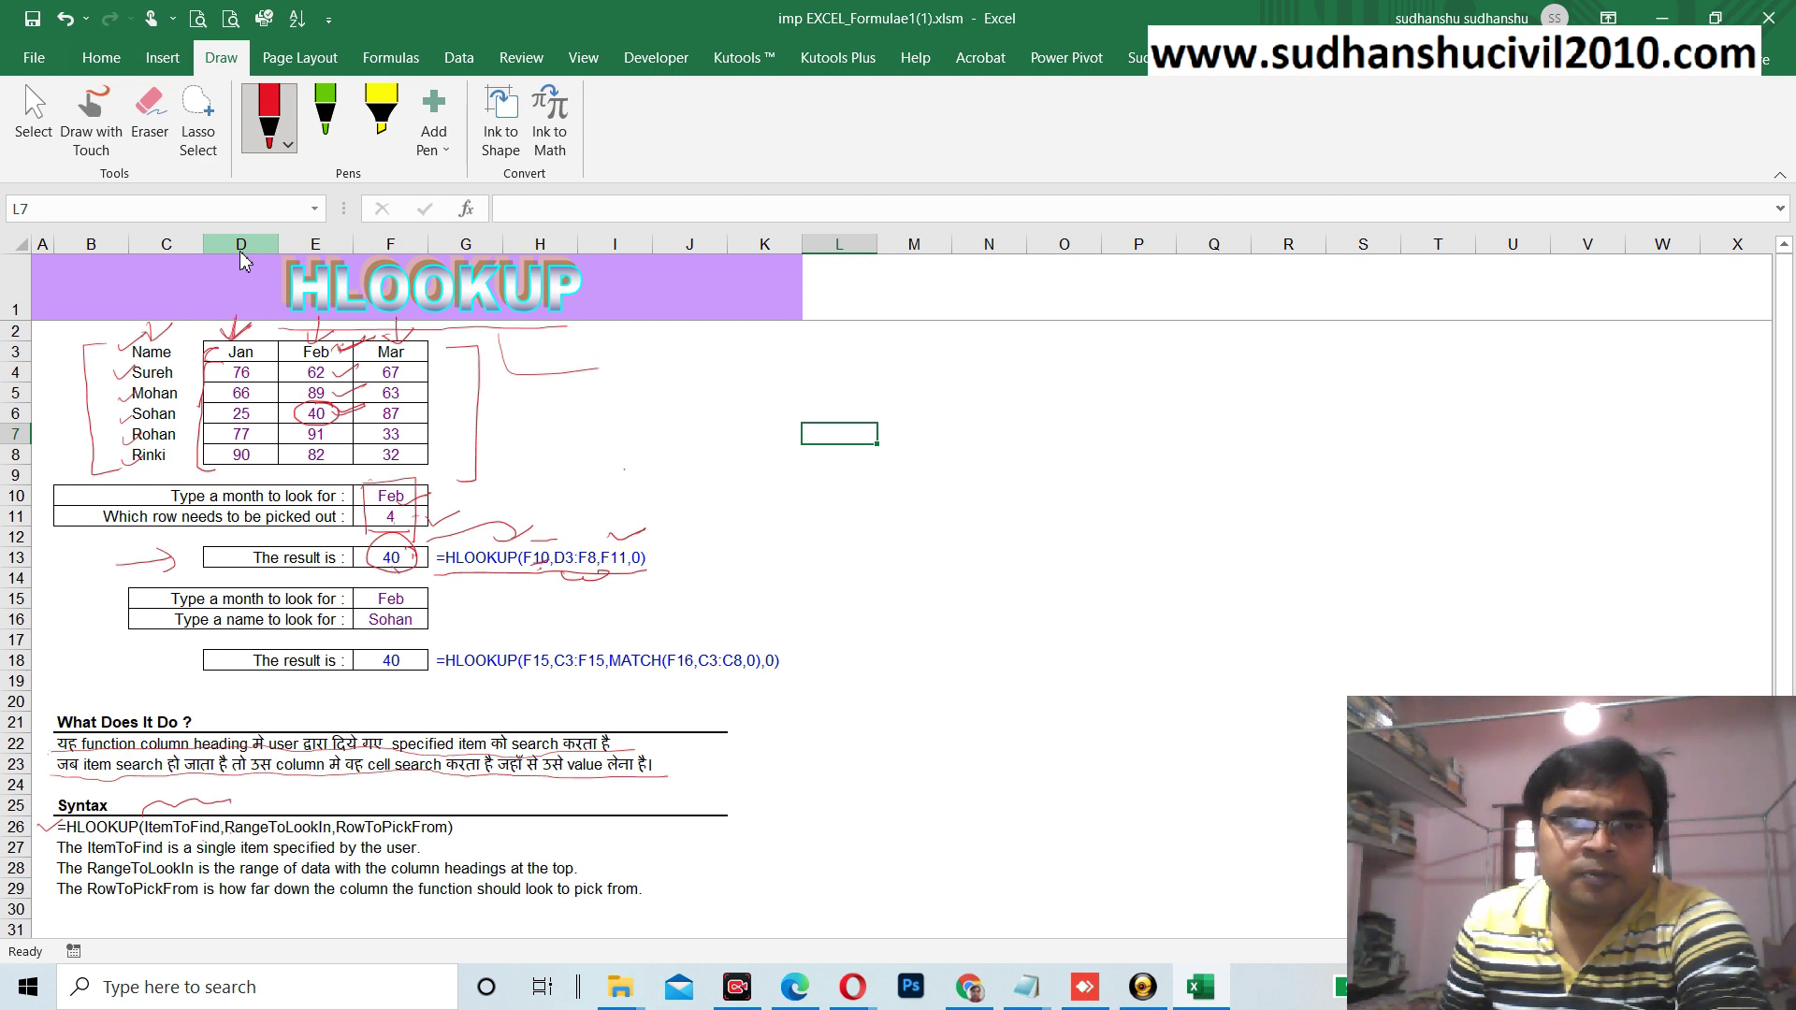
# - Handwrite '0 Exact match' in red beside the row-13 formula and underline it
pyautogui.moveTo(654, 543)
pyautogui.mouseDown()
pyautogui.moveTo(752, 579)
pyautogui.moveTo(780, 567)
pyautogui.mouseUp()
pyautogui.moveTo(803, 567)
pyautogui.mouseDown()
pyautogui.moveTo(840, 578)
pyautogui.moveTo(847, 559)
pyautogui.mouseUp()
pyautogui.moveTo(869, 562)
pyautogui.mouseDown()
pyautogui.moveTo(991, 567)
pyautogui.moveTo(947, 572)
pyautogui.mouseUp()
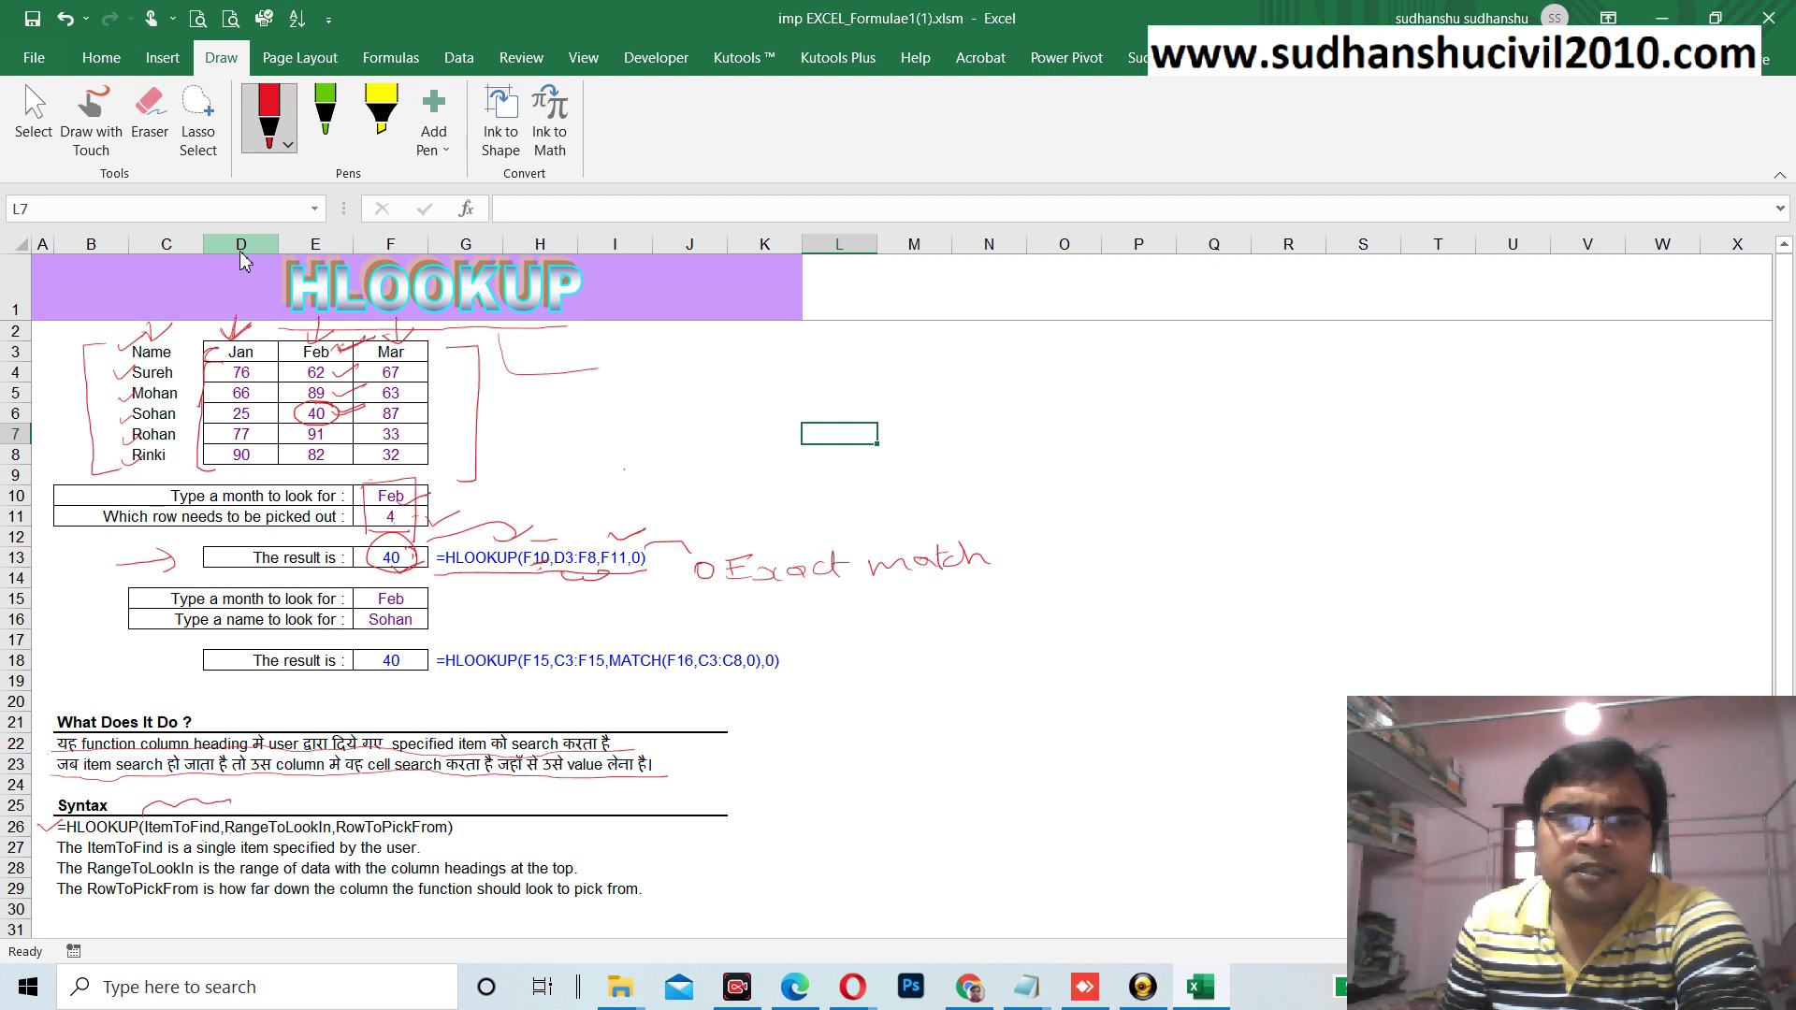
pyautogui.moveTo(939, 580); pyautogui.dragTo(1024, 572)
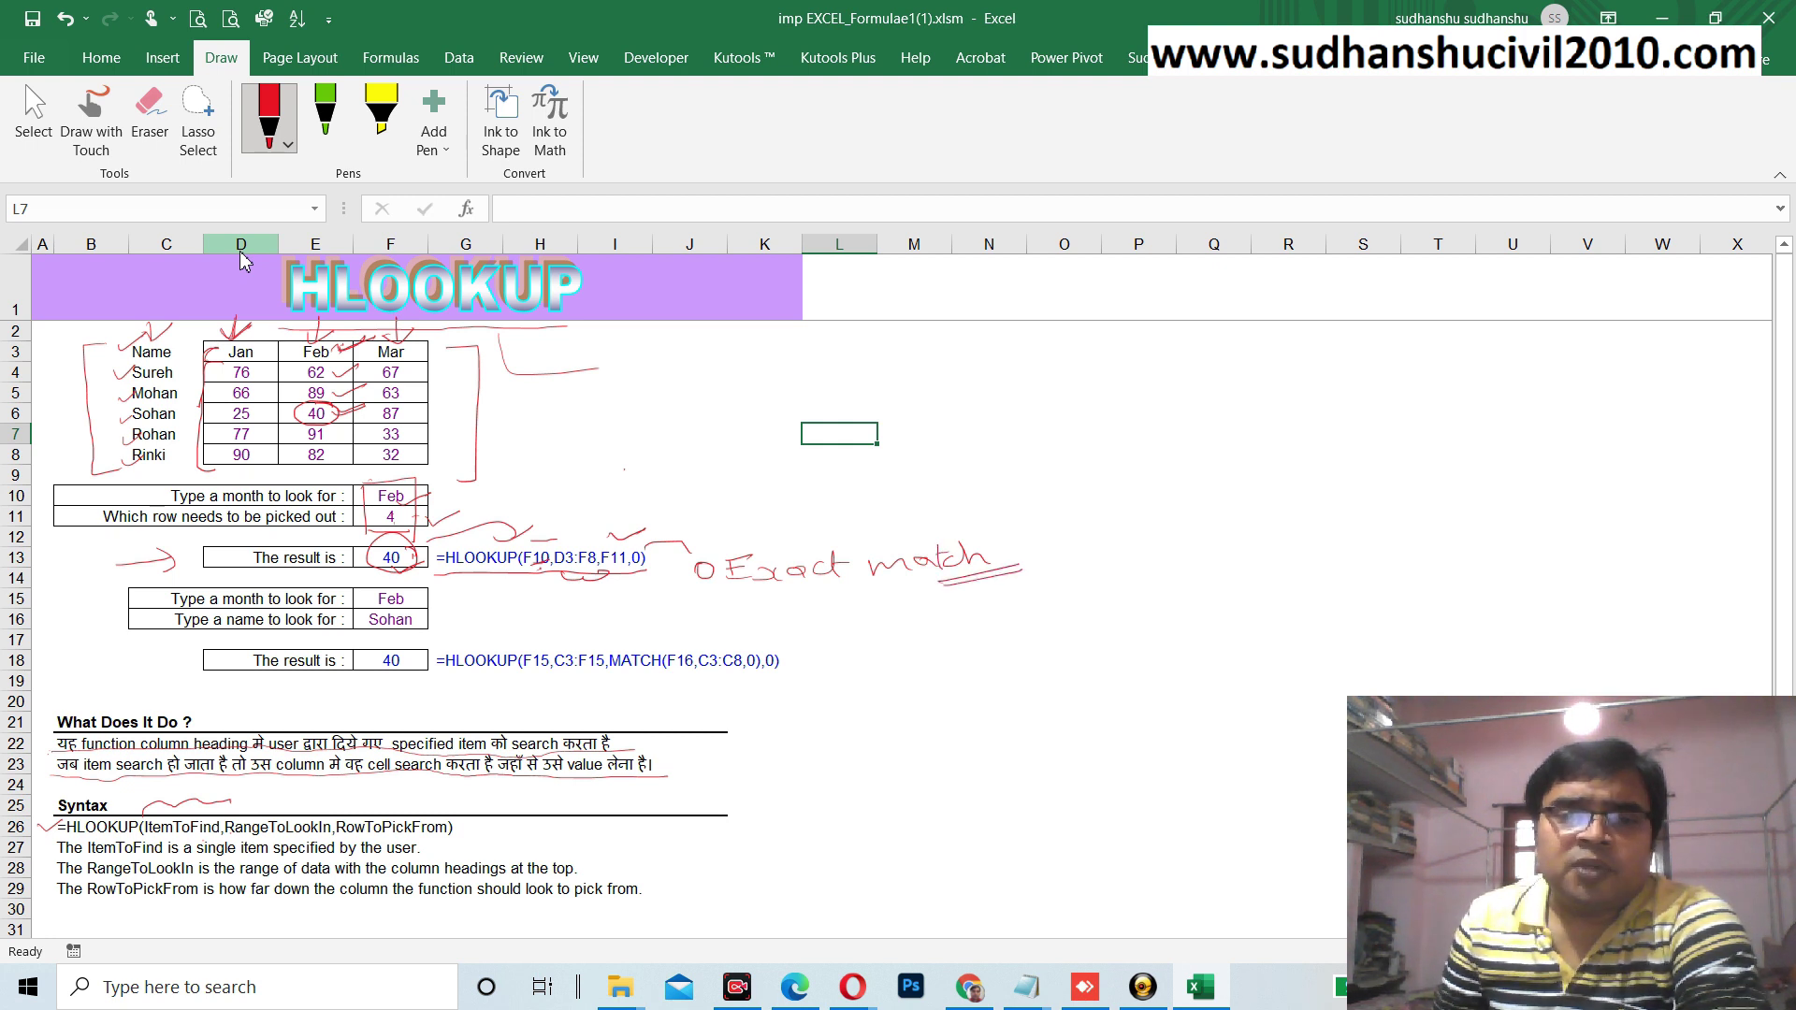
pyautogui.moveTo(728, 596); pyautogui.dragTo(730, 620)
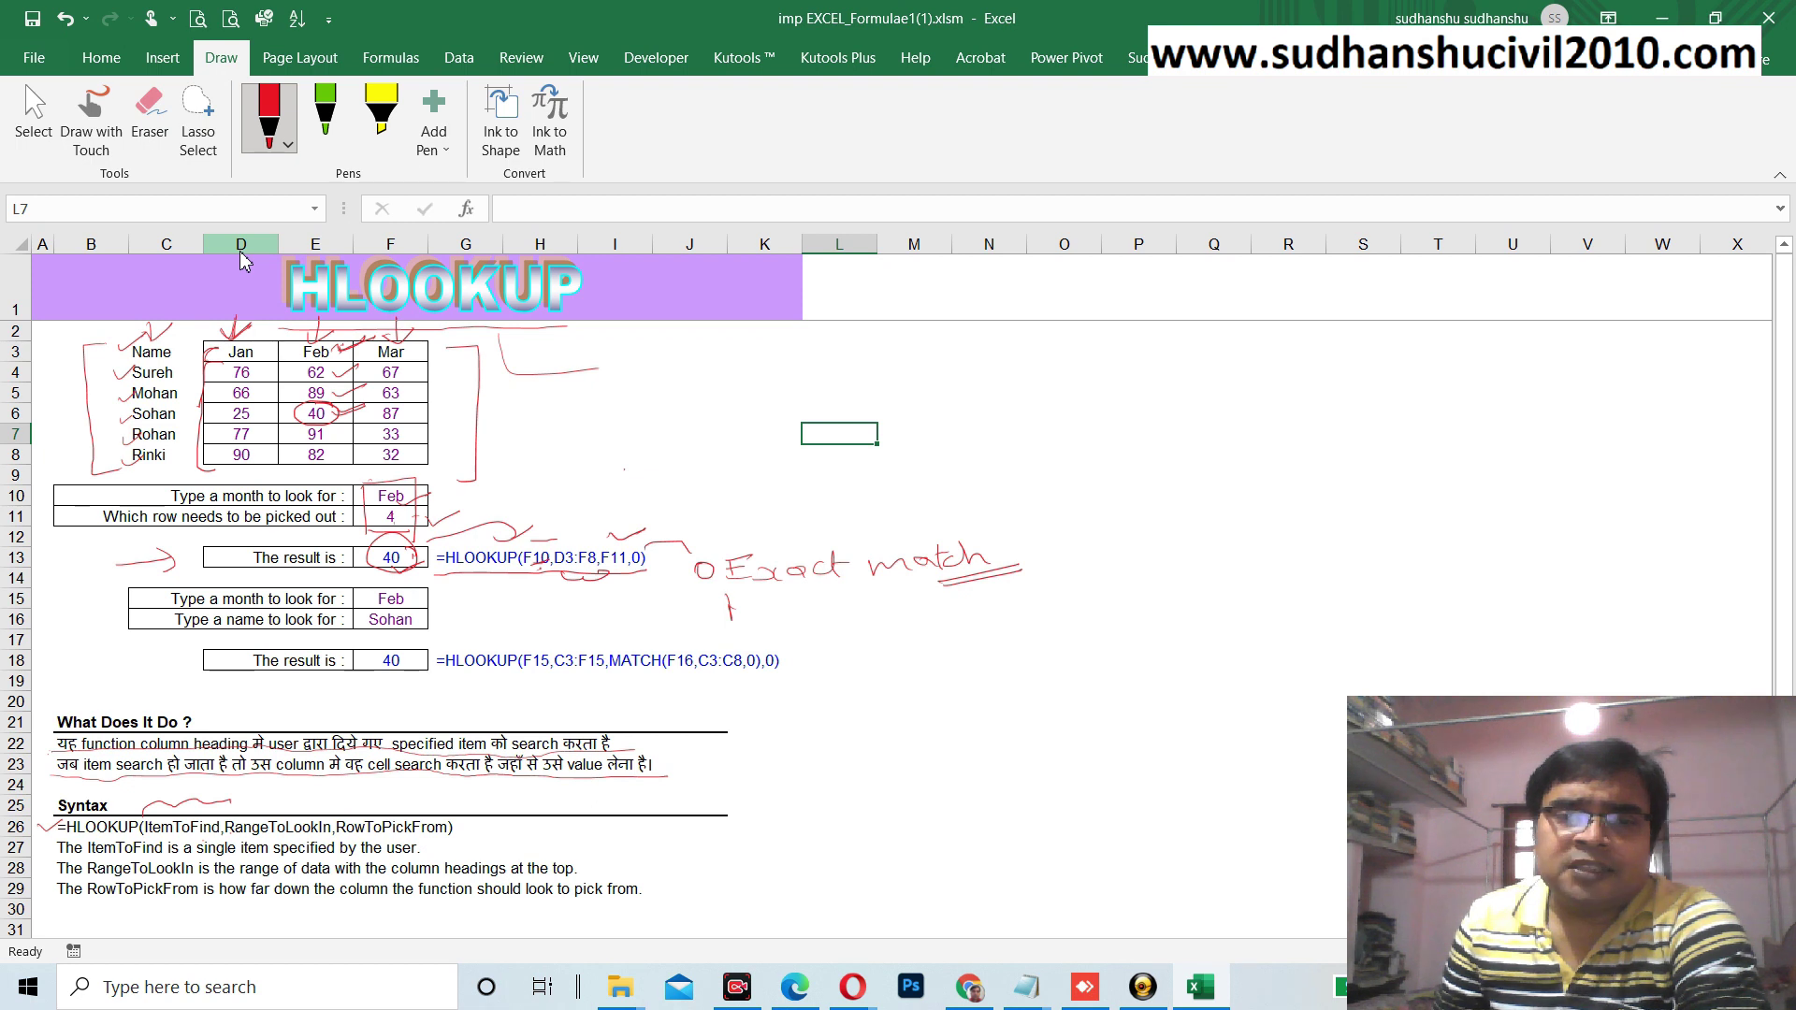
# - Tick F10, F11 and F15, mark the F15:F16 inputs, and underline =HLOOKUP( in row 18 in red
pyautogui.moveTo(594, 587); pyautogui.dragTo(643, 582)
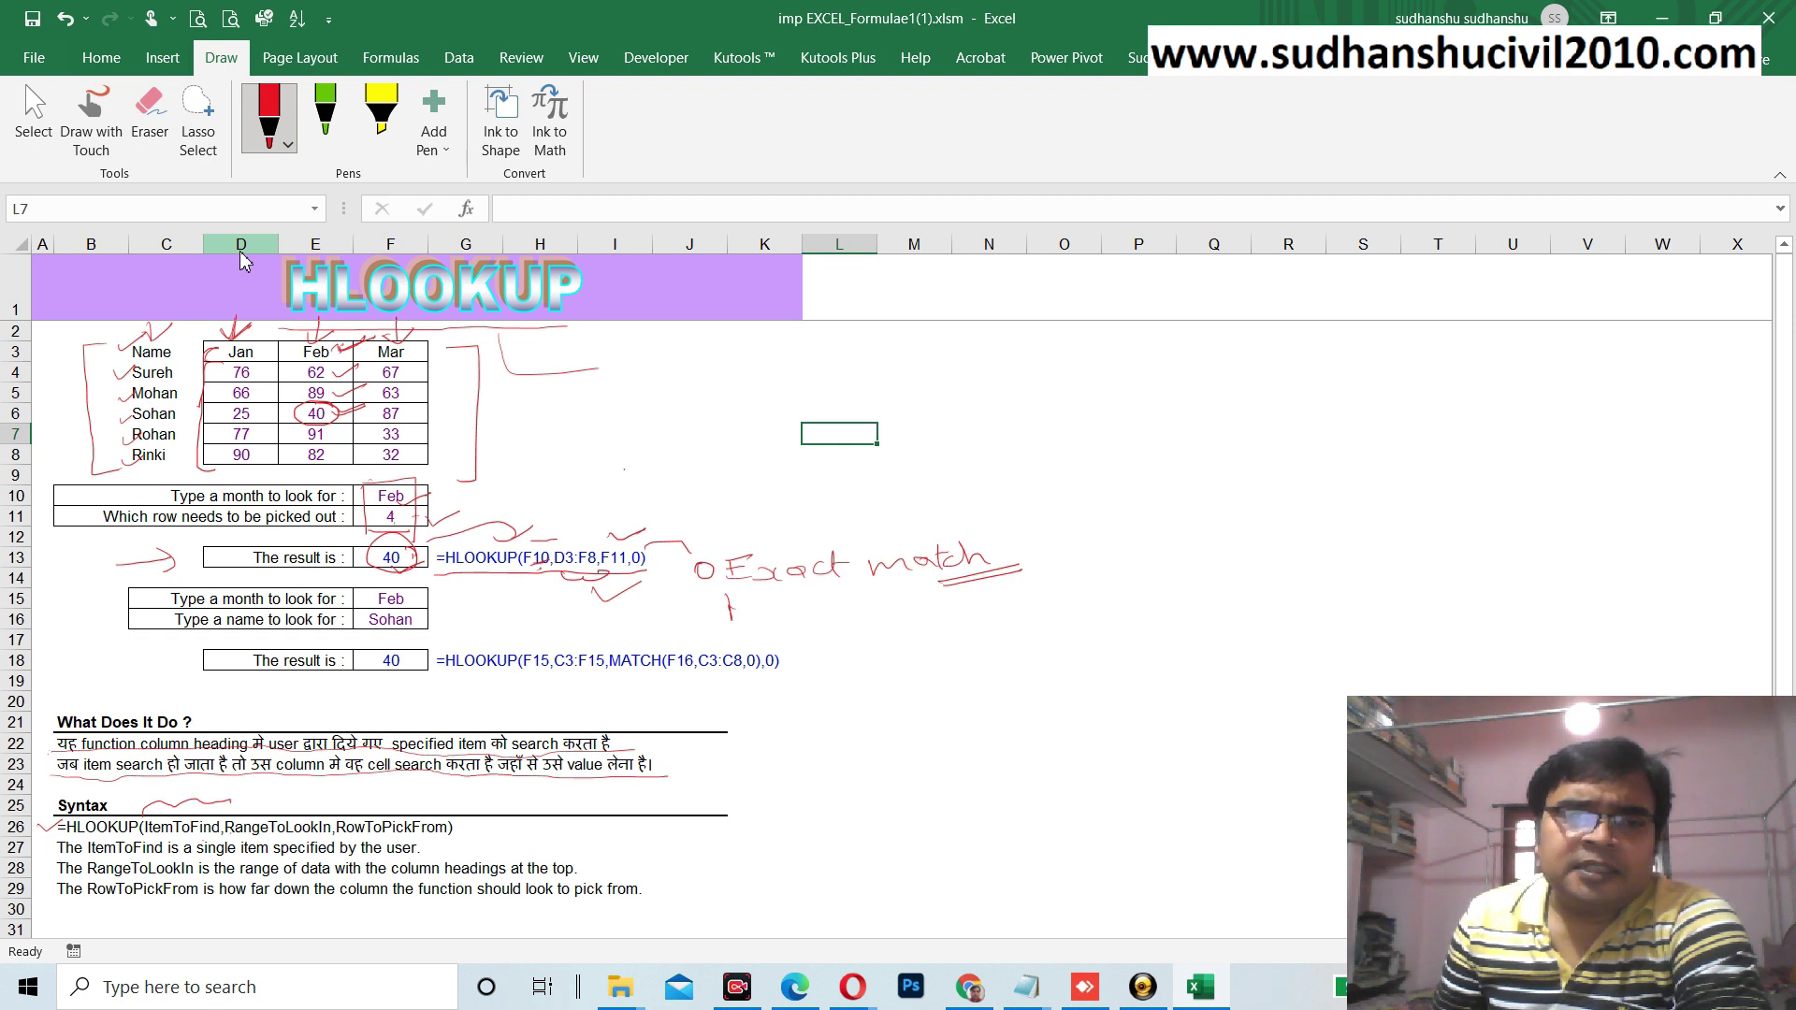
pyautogui.moveTo(361, 597)
pyautogui.mouseDown()
pyautogui.moveTo(363, 627)
pyautogui.moveTo(429, 627)
pyautogui.moveTo(405, 583)
pyautogui.moveTo(448, 632)
pyautogui.mouseUp()
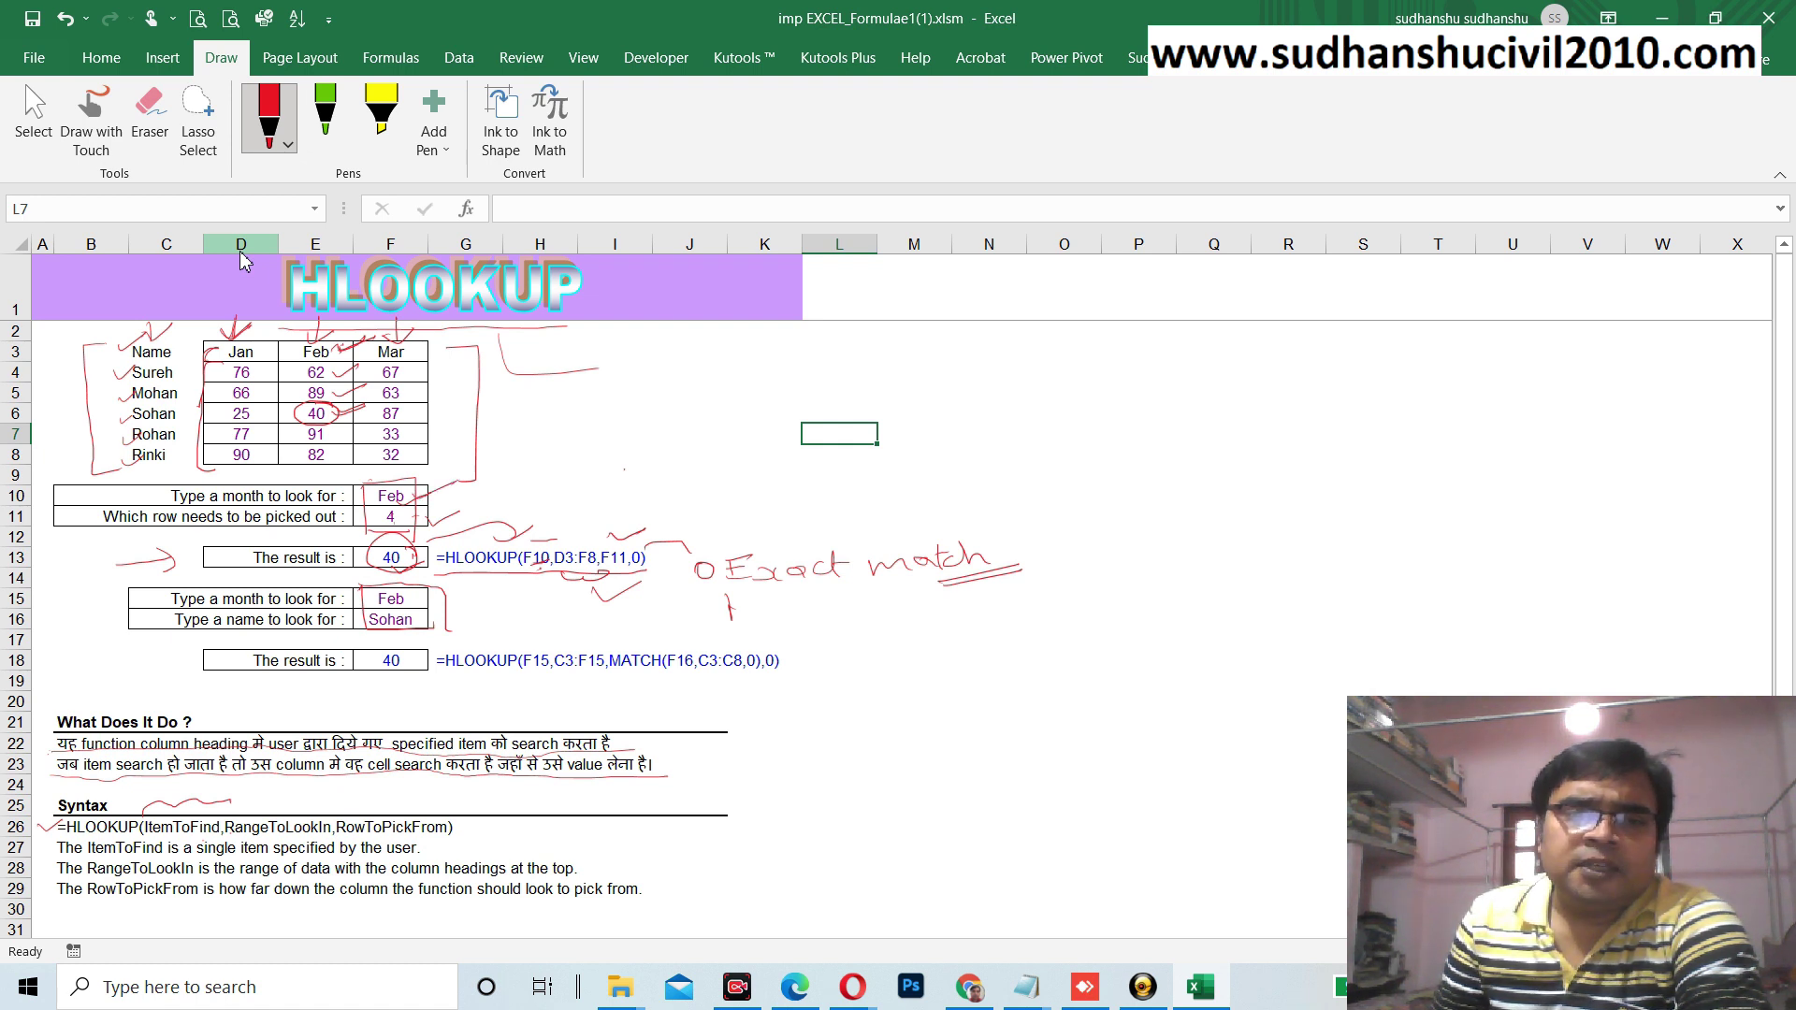
pyautogui.moveTo(412, 514)
pyautogui.mouseDown()
pyautogui.moveTo(458, 505)
pyautogui.moveTo(423, 490)
pyautogui.mouseUp()
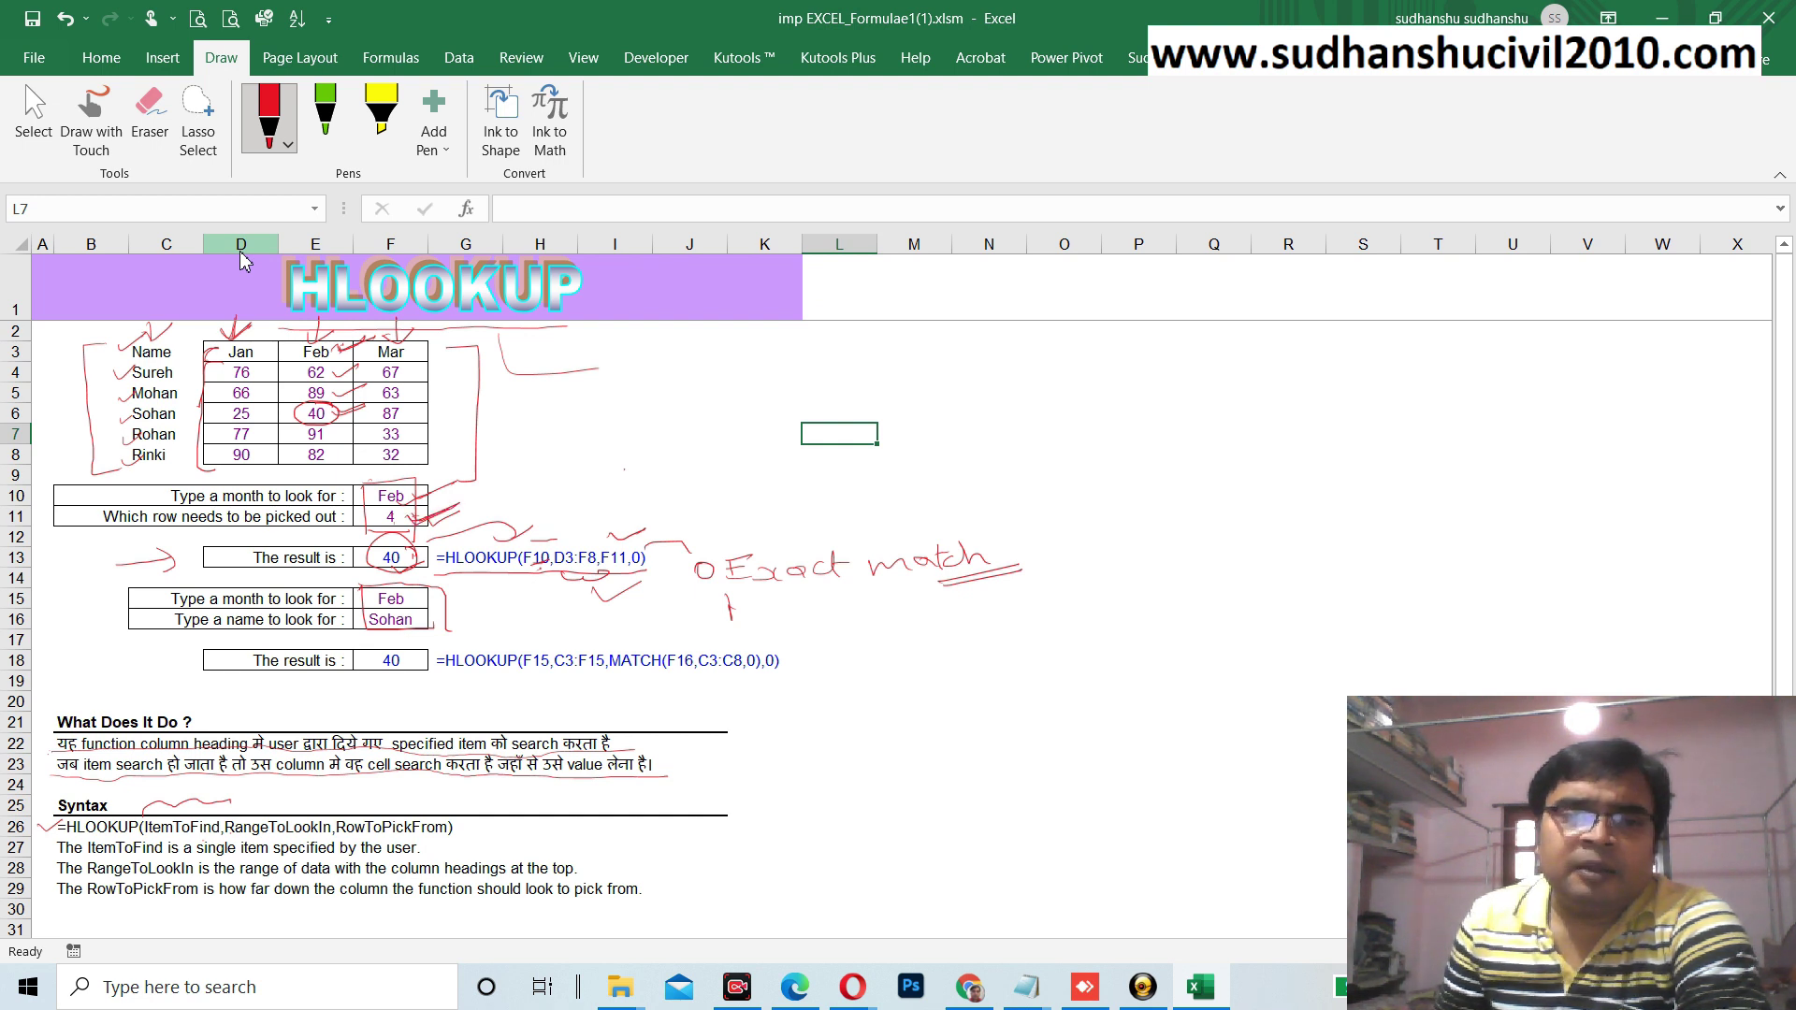
pyautogui.moveTo(413, 600)
pyautogui.mouseDown()
pyautogui.moveTo(459, 587)
pyautogui.moveTo(453, 608)
pyautogui.mouseUp()
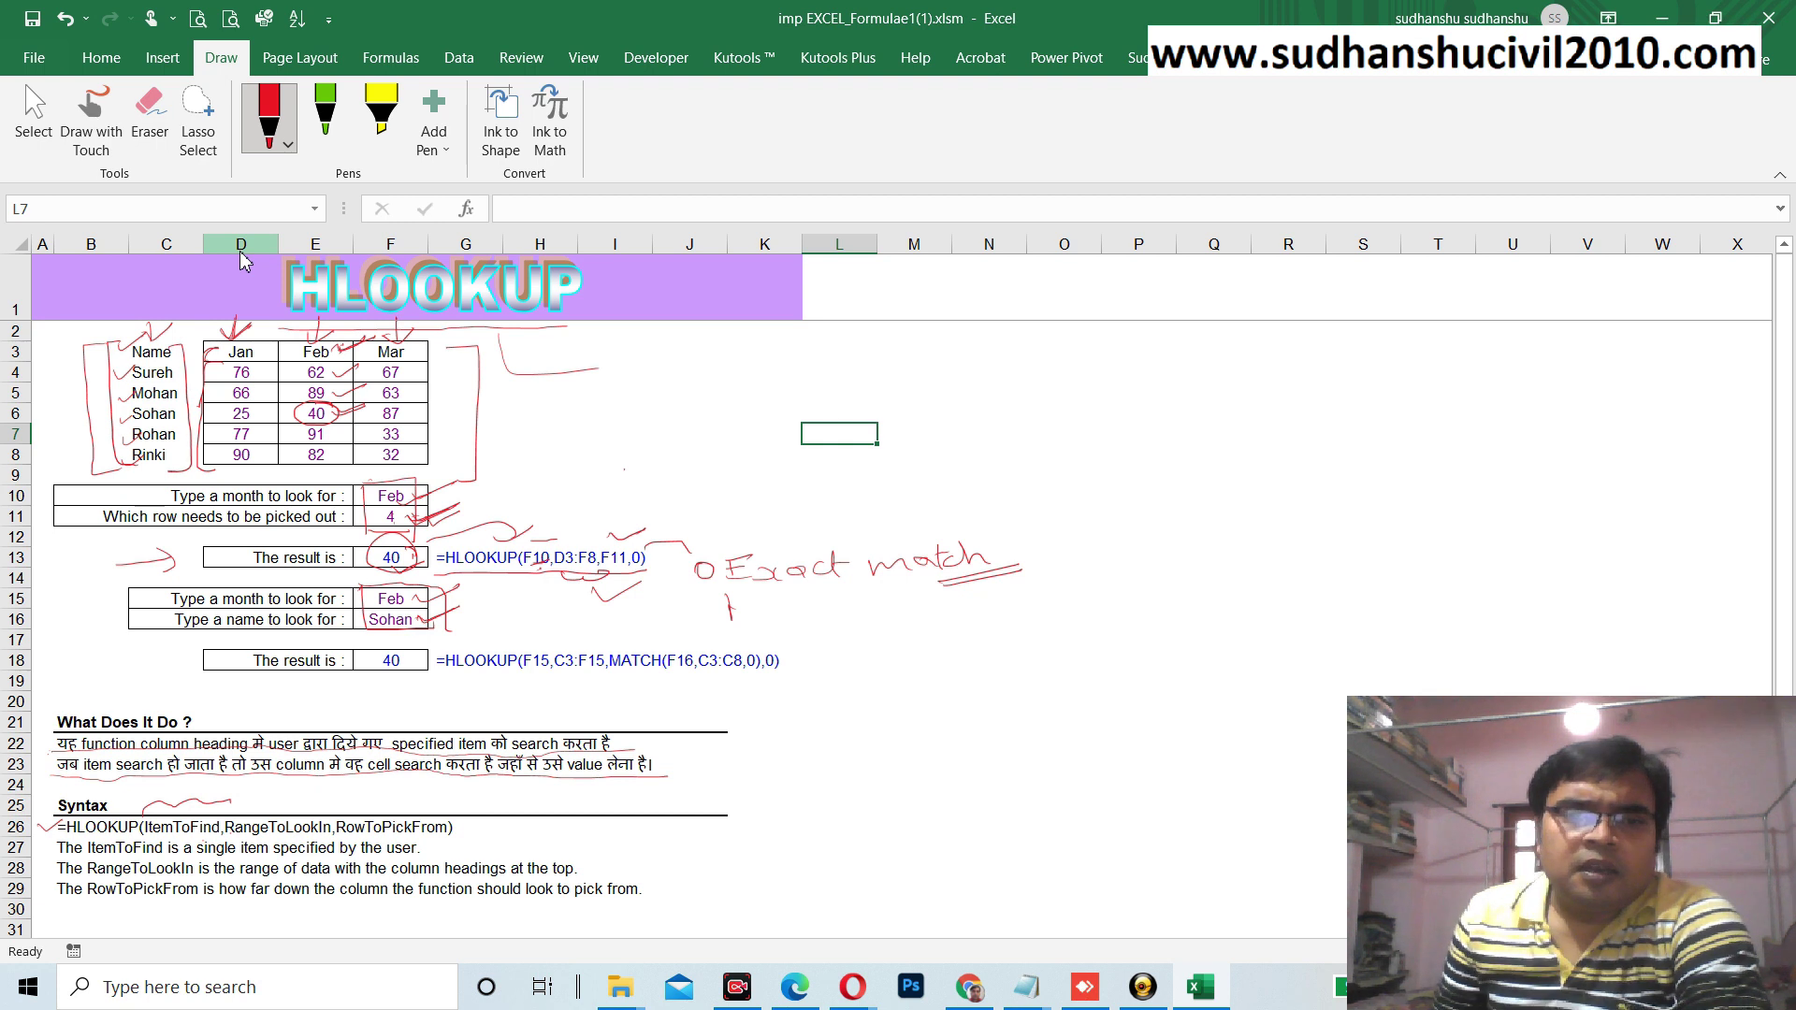
pyautogui.moveTo(440, 673); pyautogui.dragTo(558, 672)
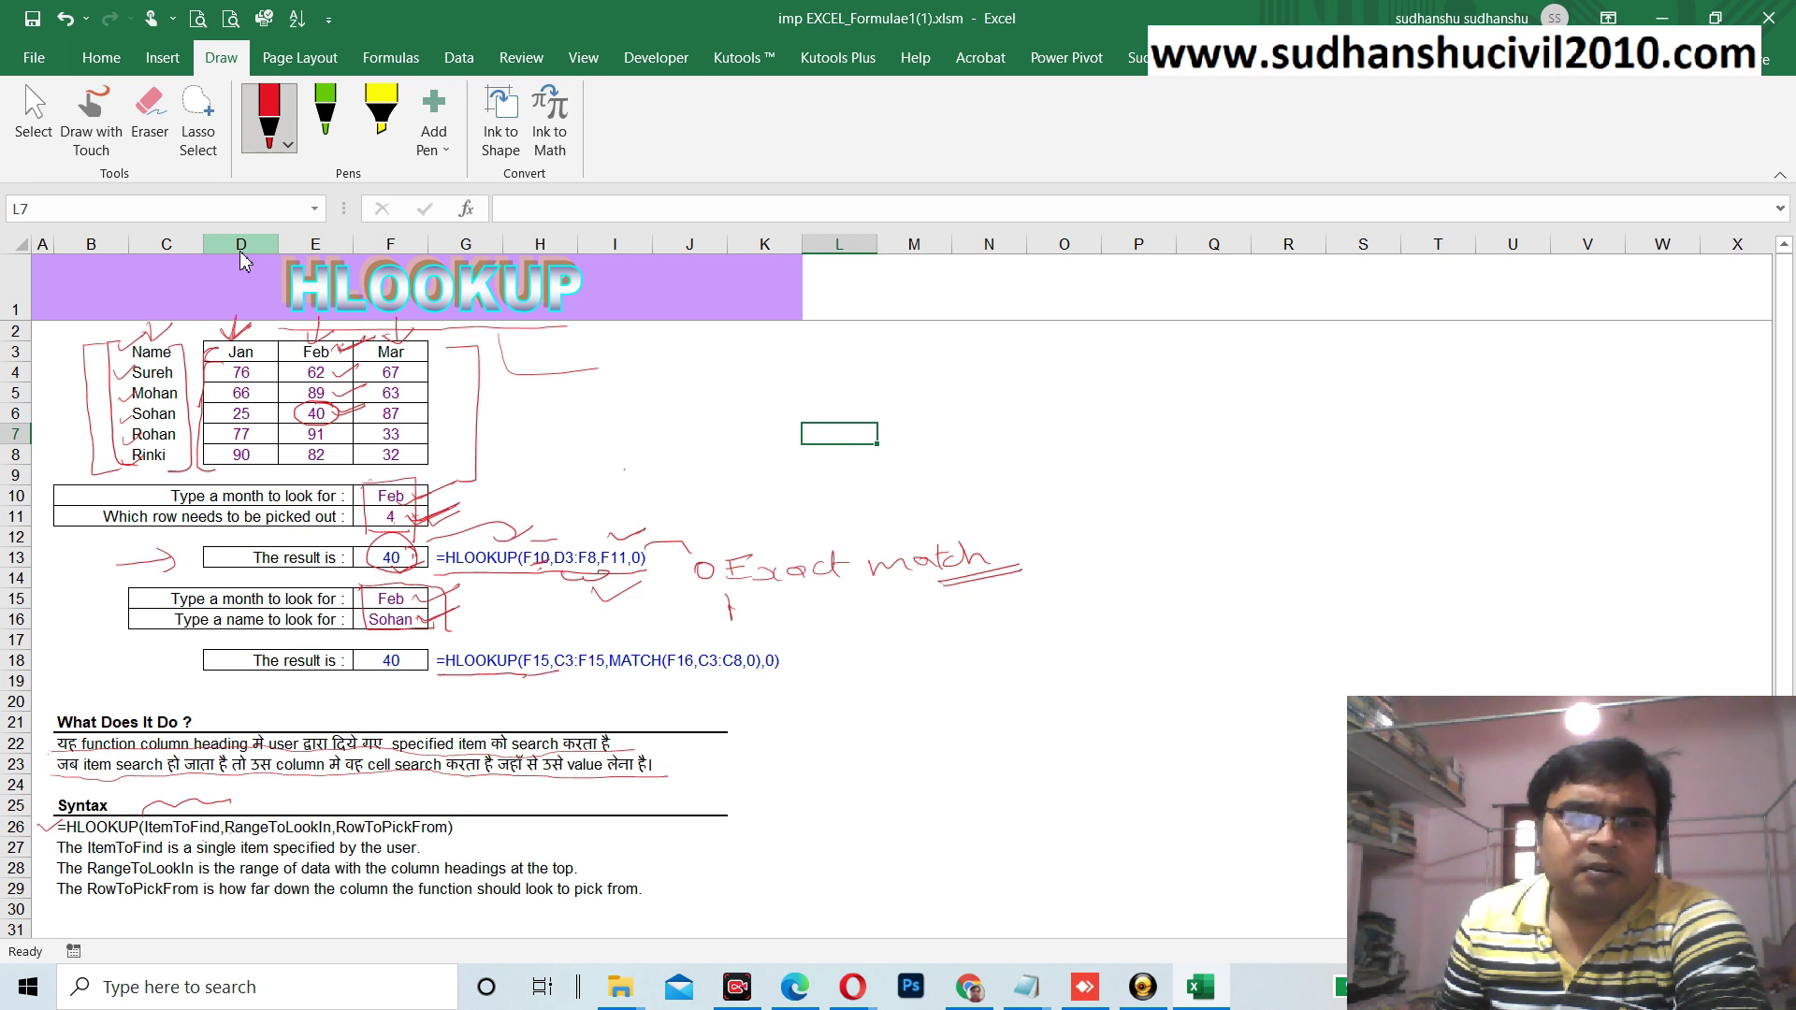
pyautogui.click(24, 602)
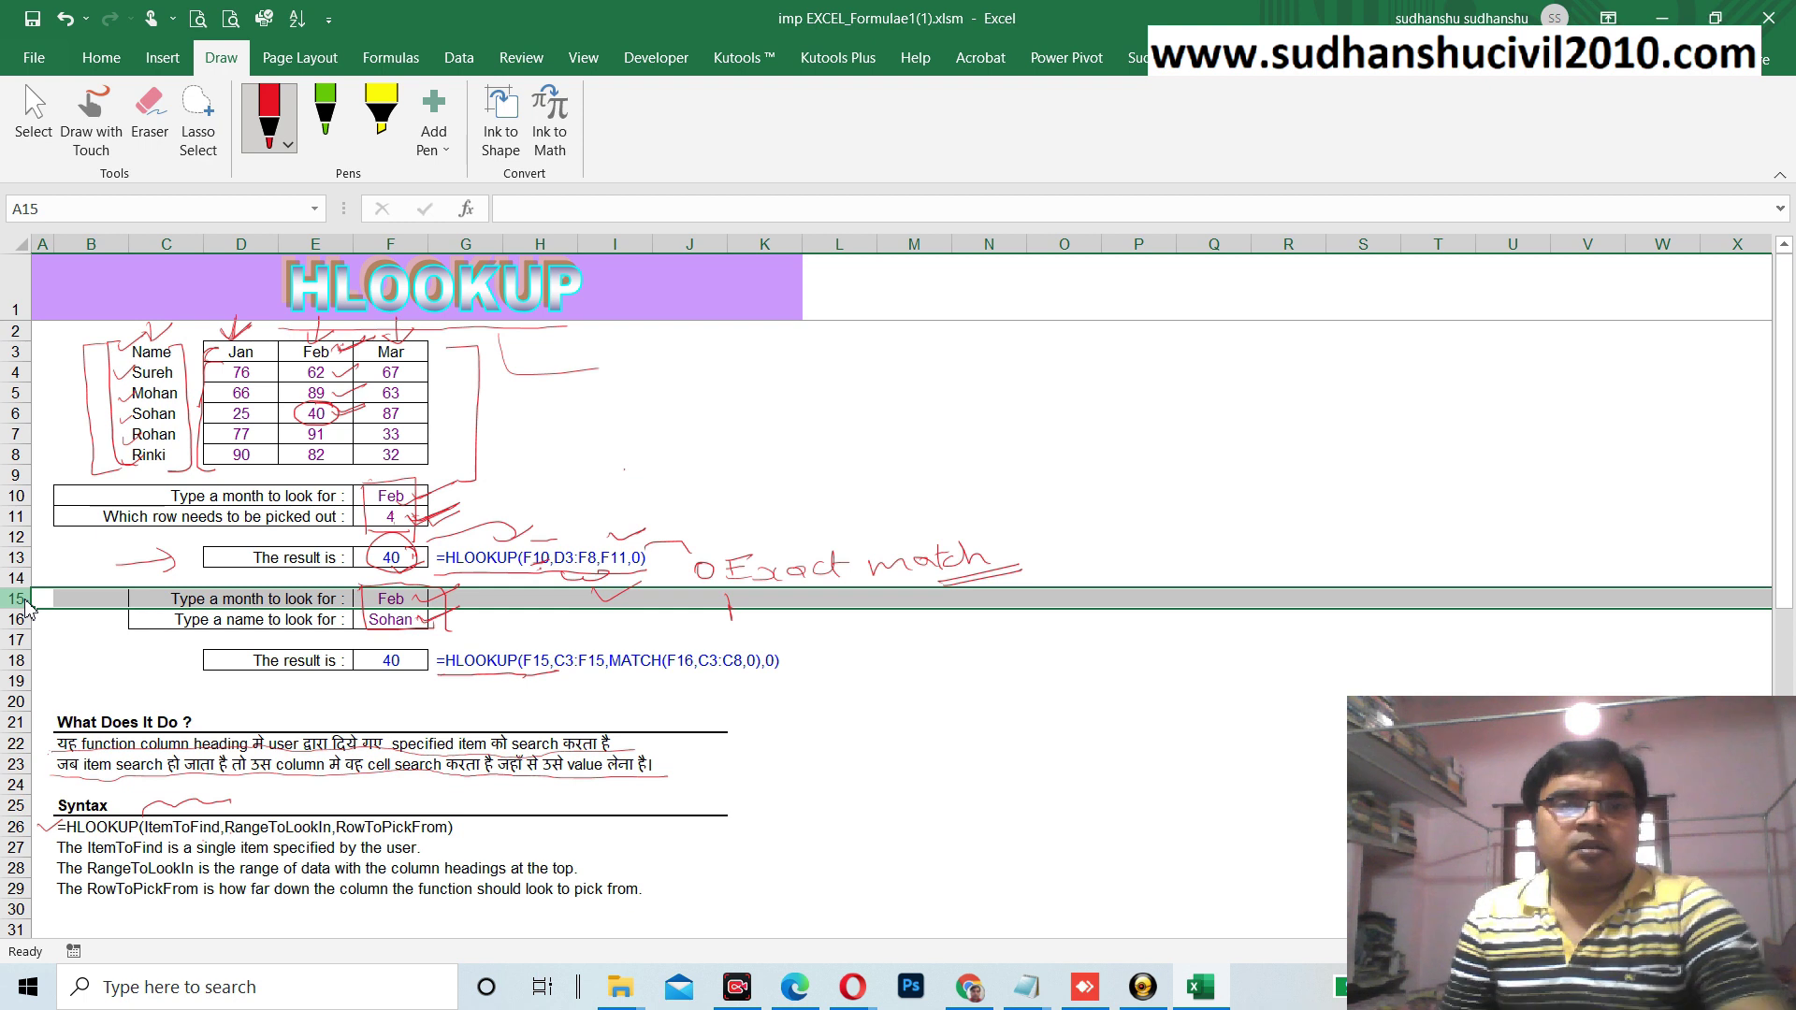
# - Switch to green ink, tick near G8 and the F15 reference in row 18, and circle the Feb header
pyautogui.click(265, 785)
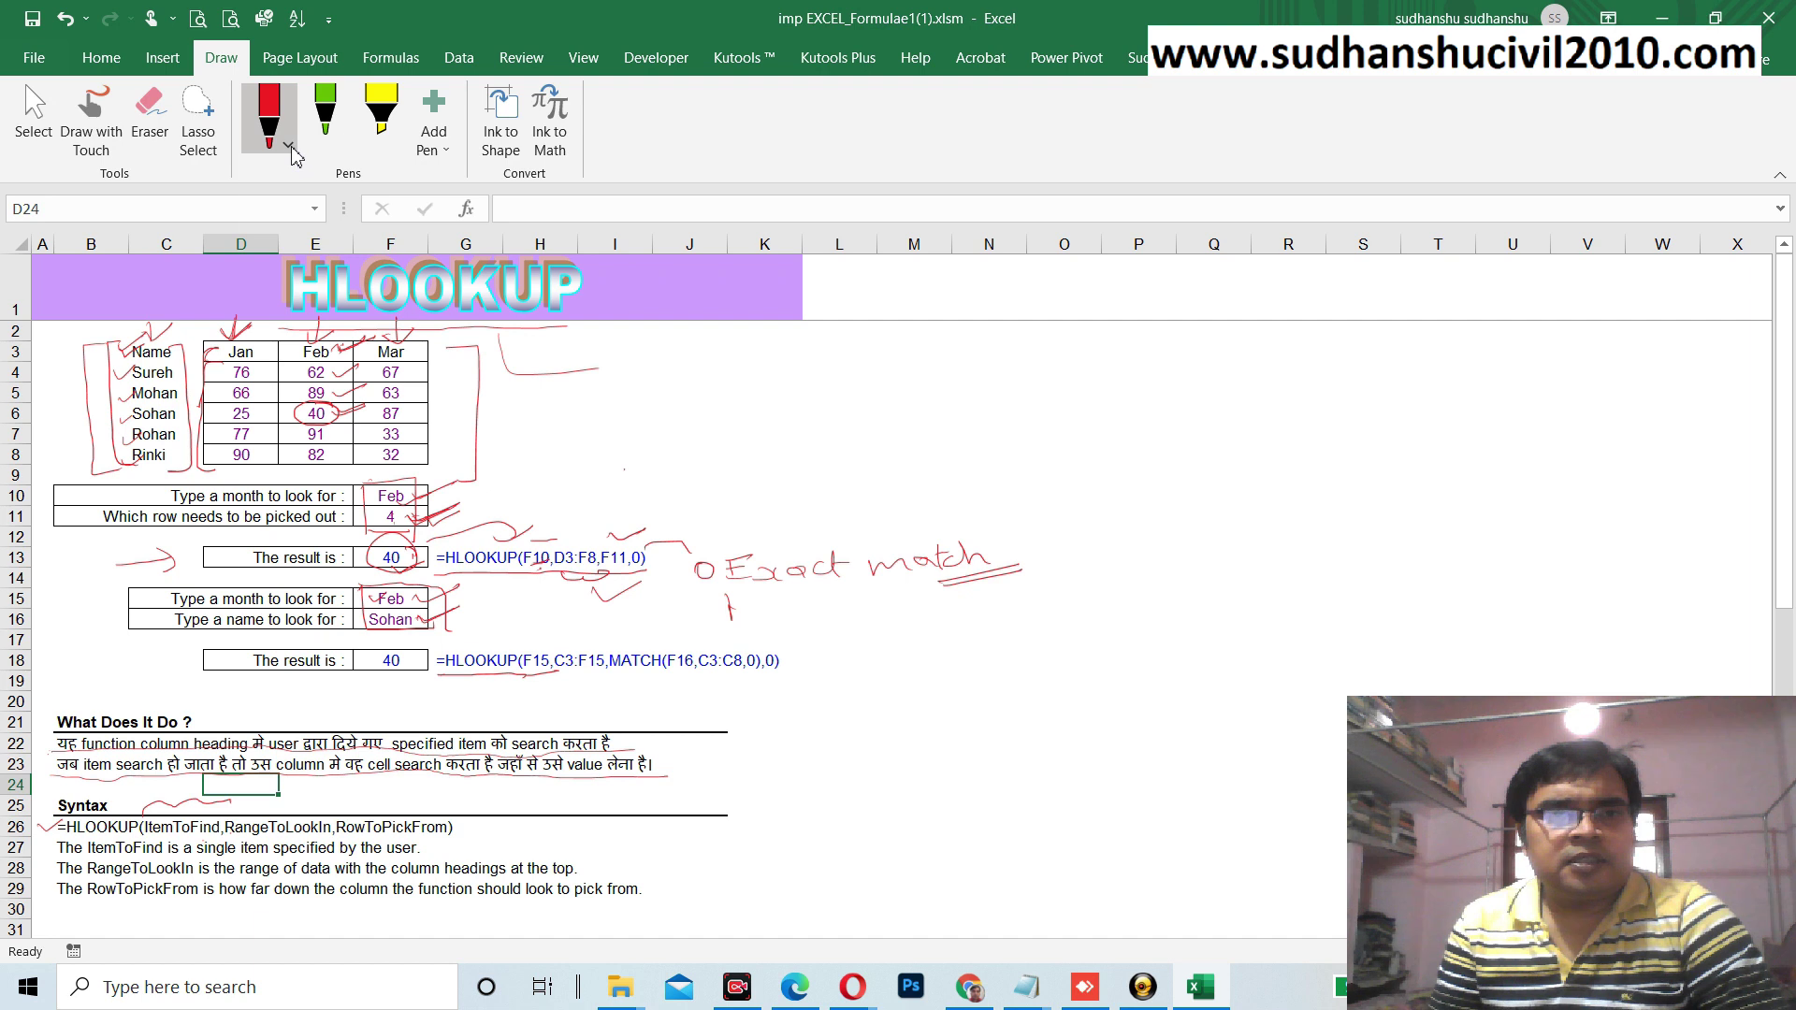
pyautogui.click(326, 112)
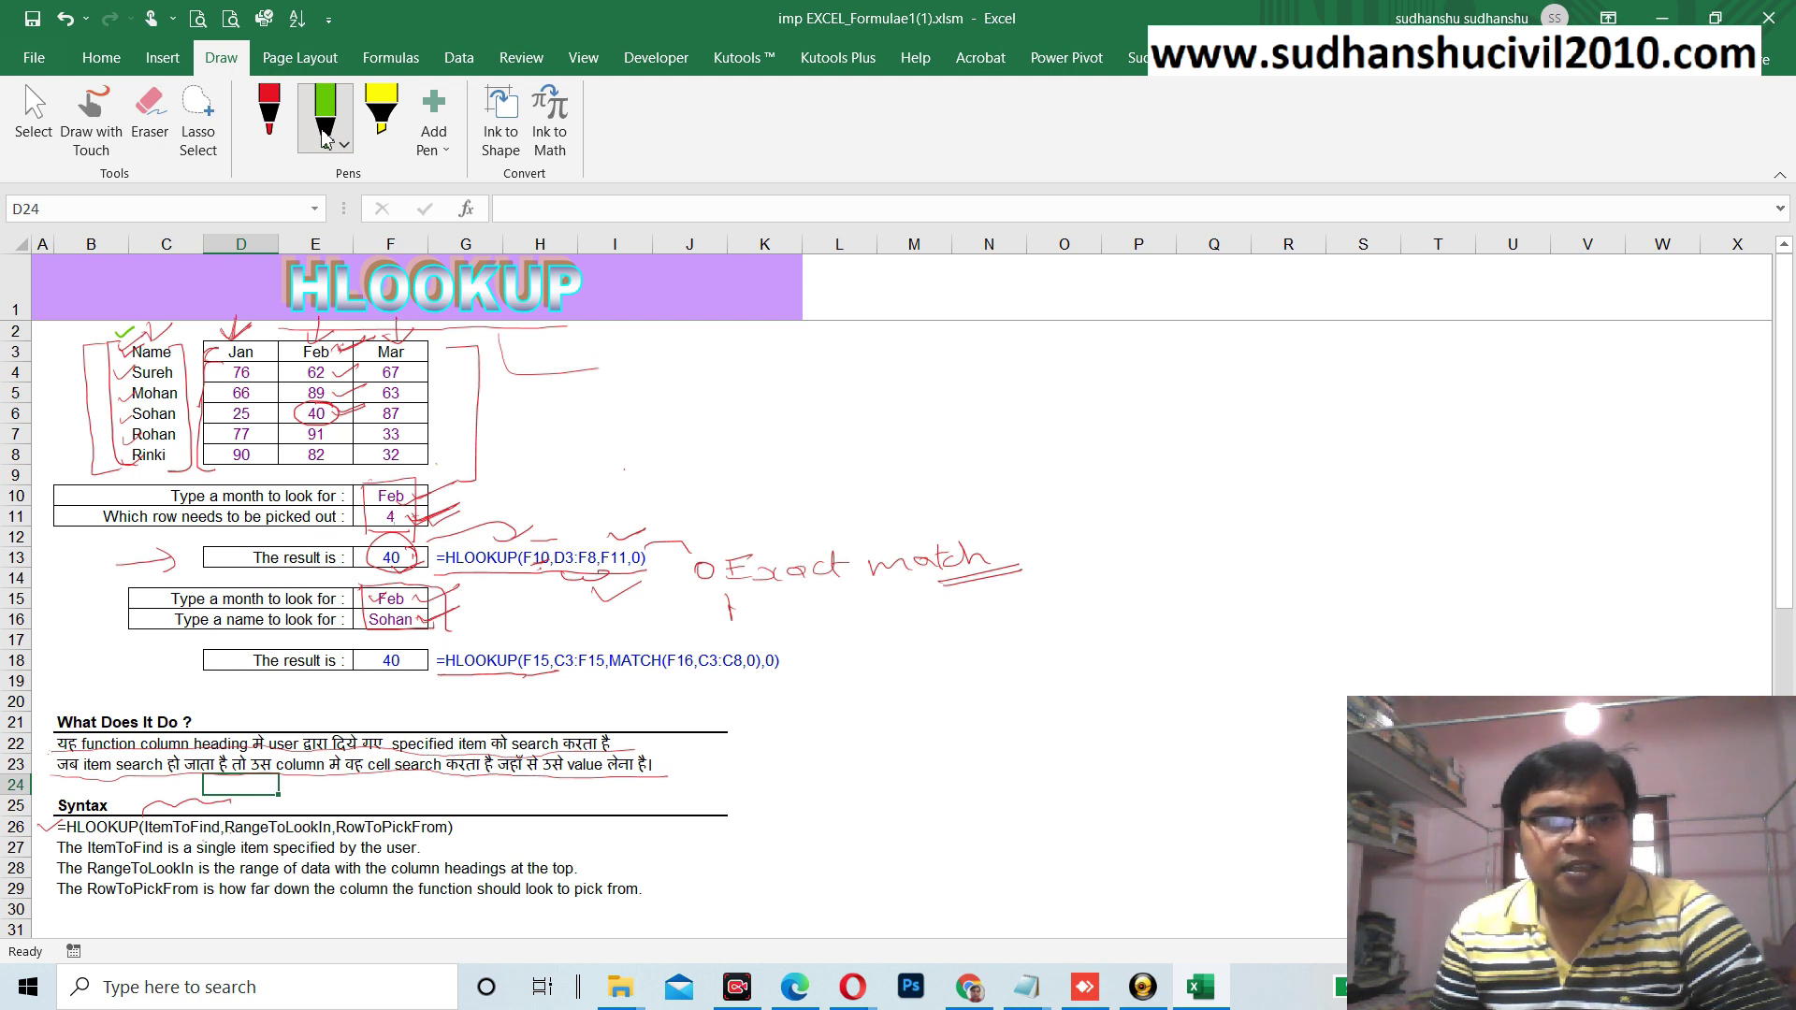
pyautogui.moveTo(437, 461); pyautogui.dragTo(459, 457)
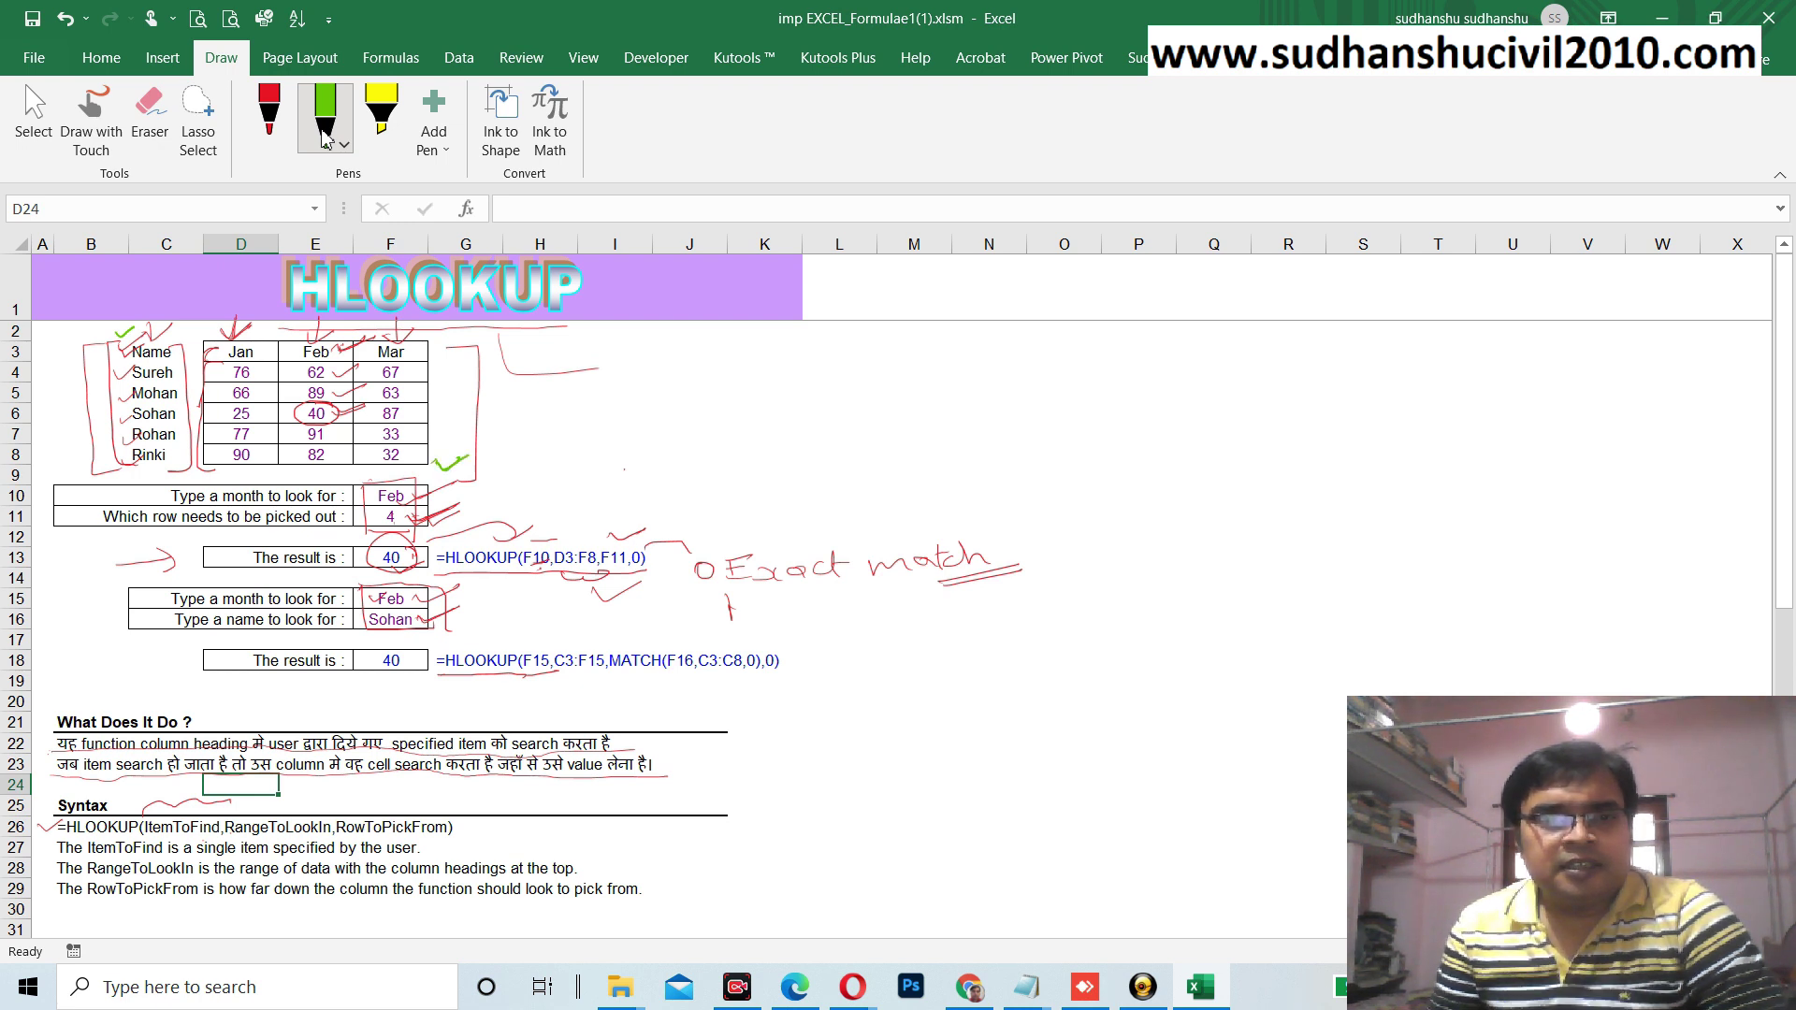
pyautogui.moveTo(456, 465); pyautogui.dragTo(472, 453)
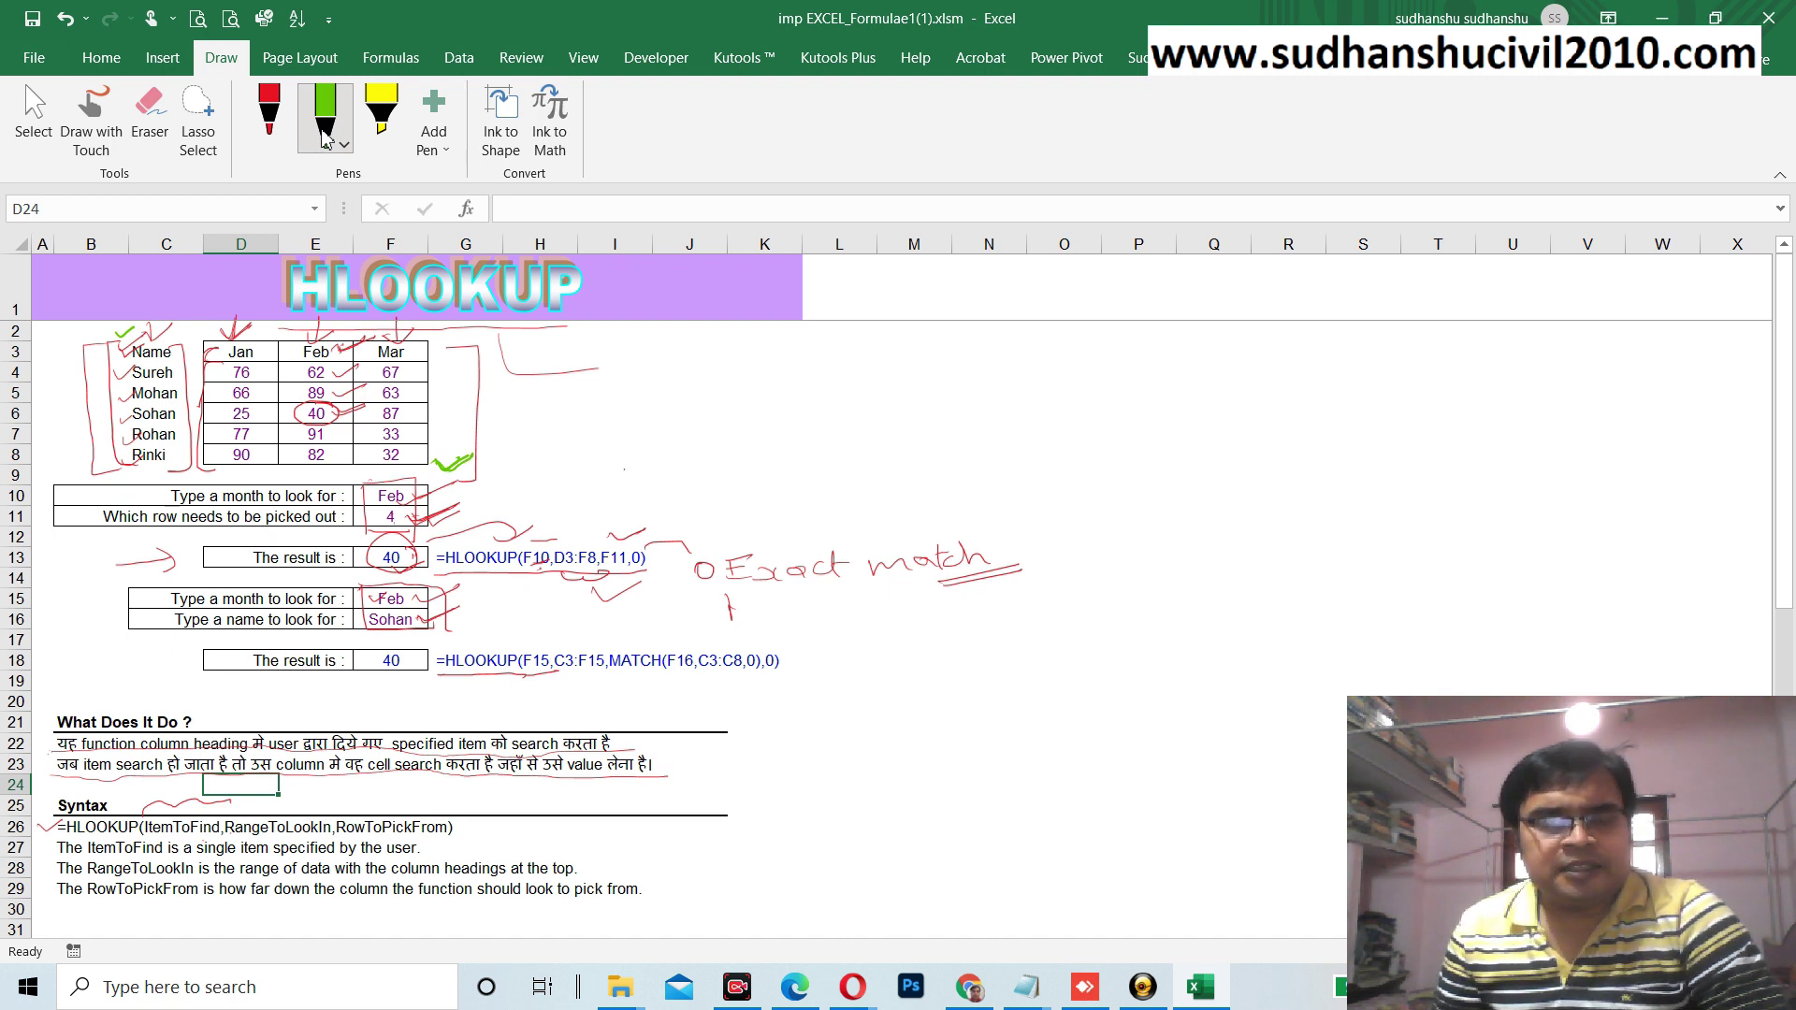
pyautogui.moveTo(542, 644); pyautogui.dragTo(572, 636)
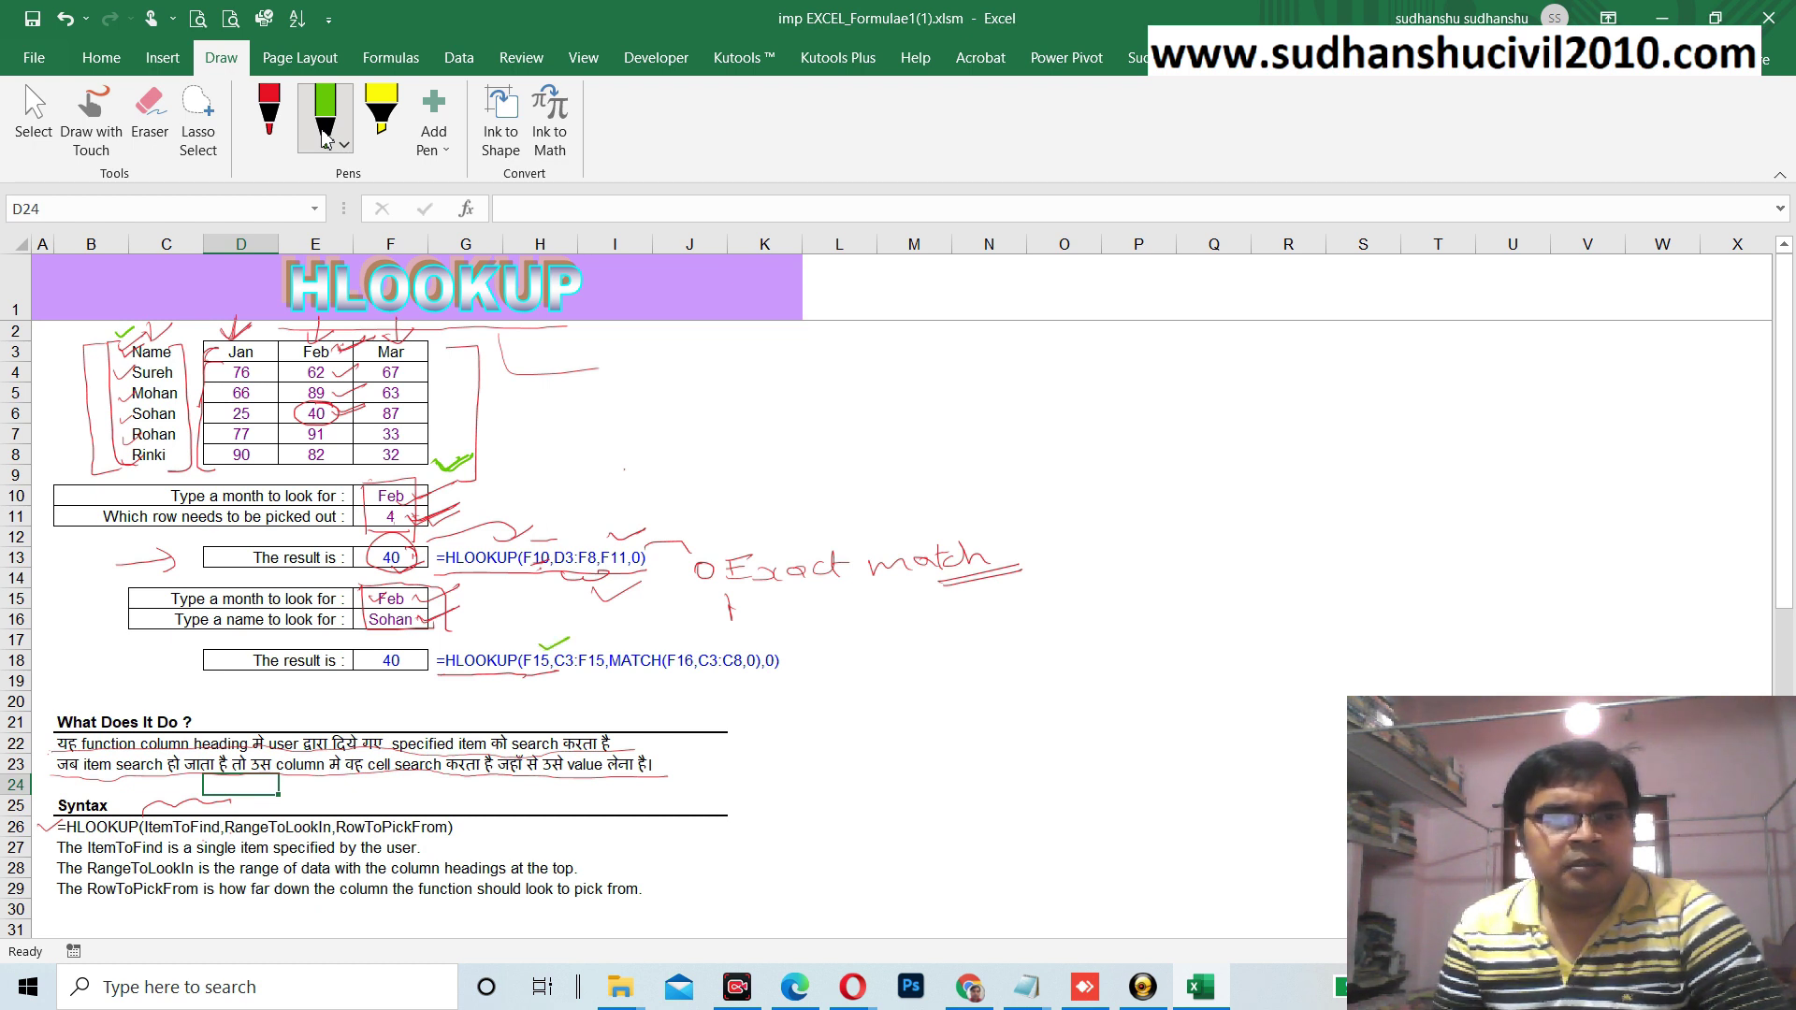
pyautogui.moveTo(290, 345); pyautogui.dragTo(337, 348)
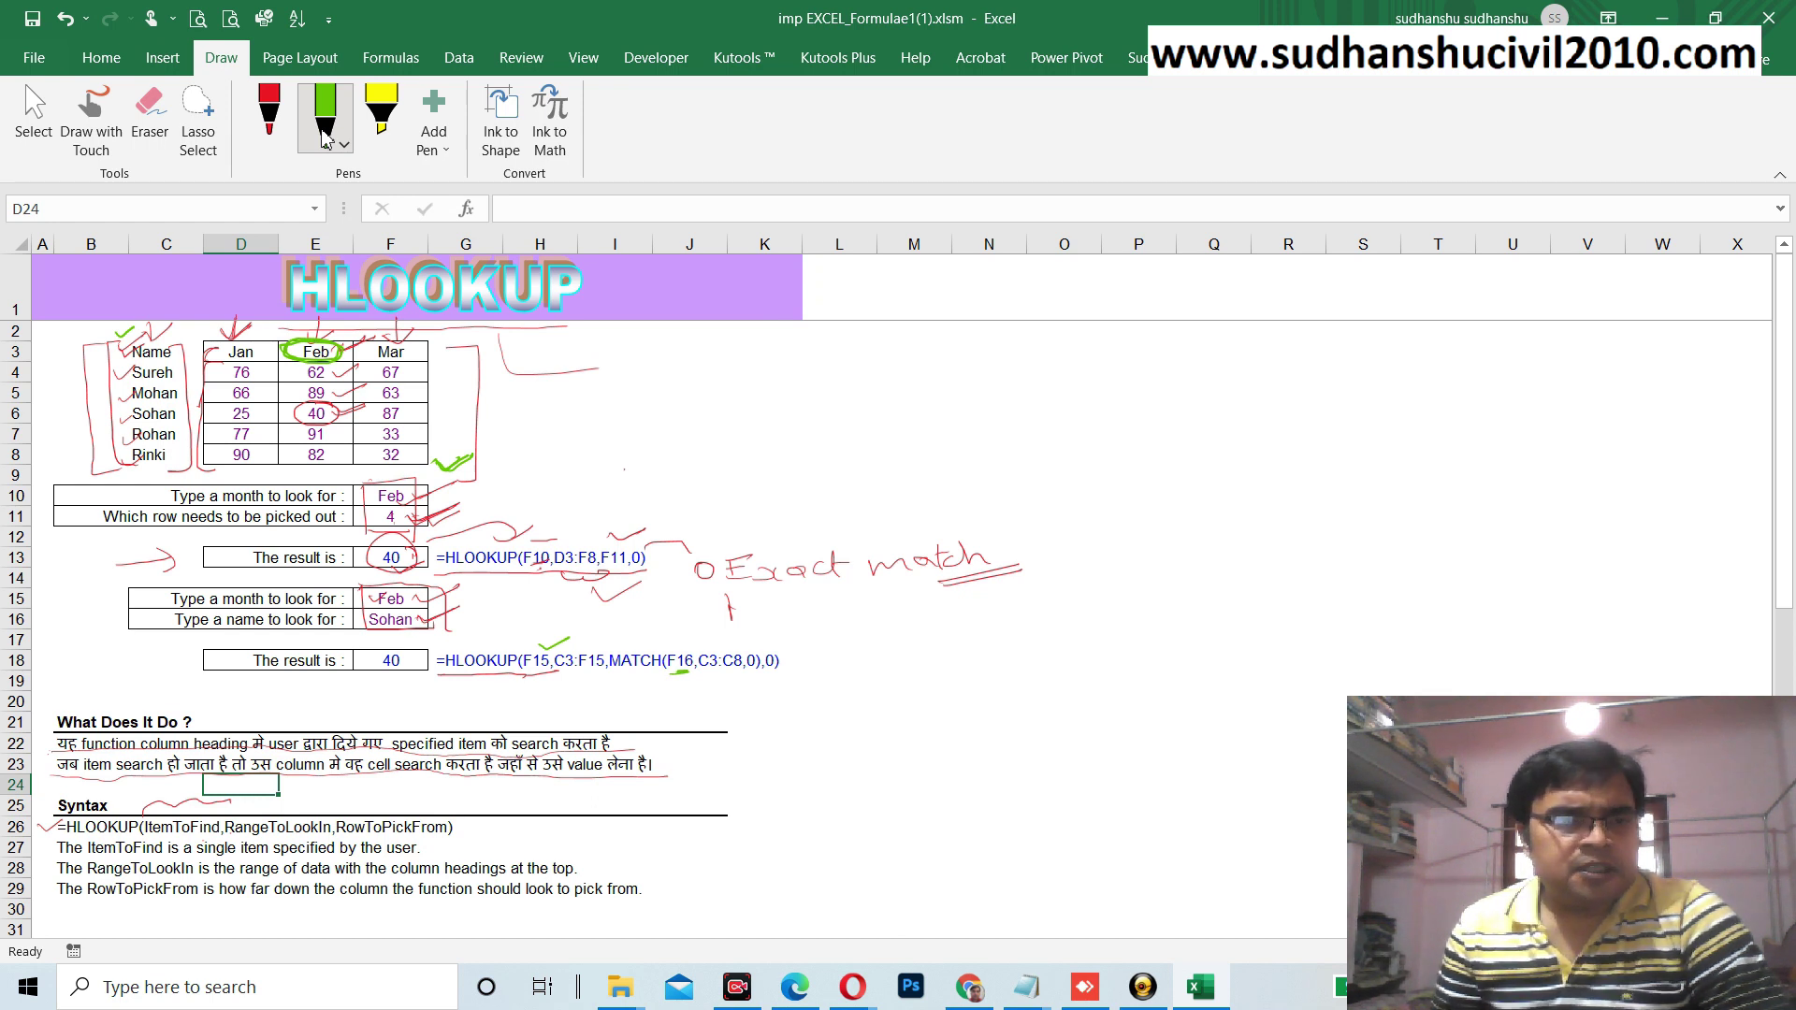
# - In green, circle Sohan in F16 and 40 in F18, underline C3:C8, and mark the Name column and row 6
pyautogui.moveTo(363, 607); pyautogui.dragTo(378, 597)
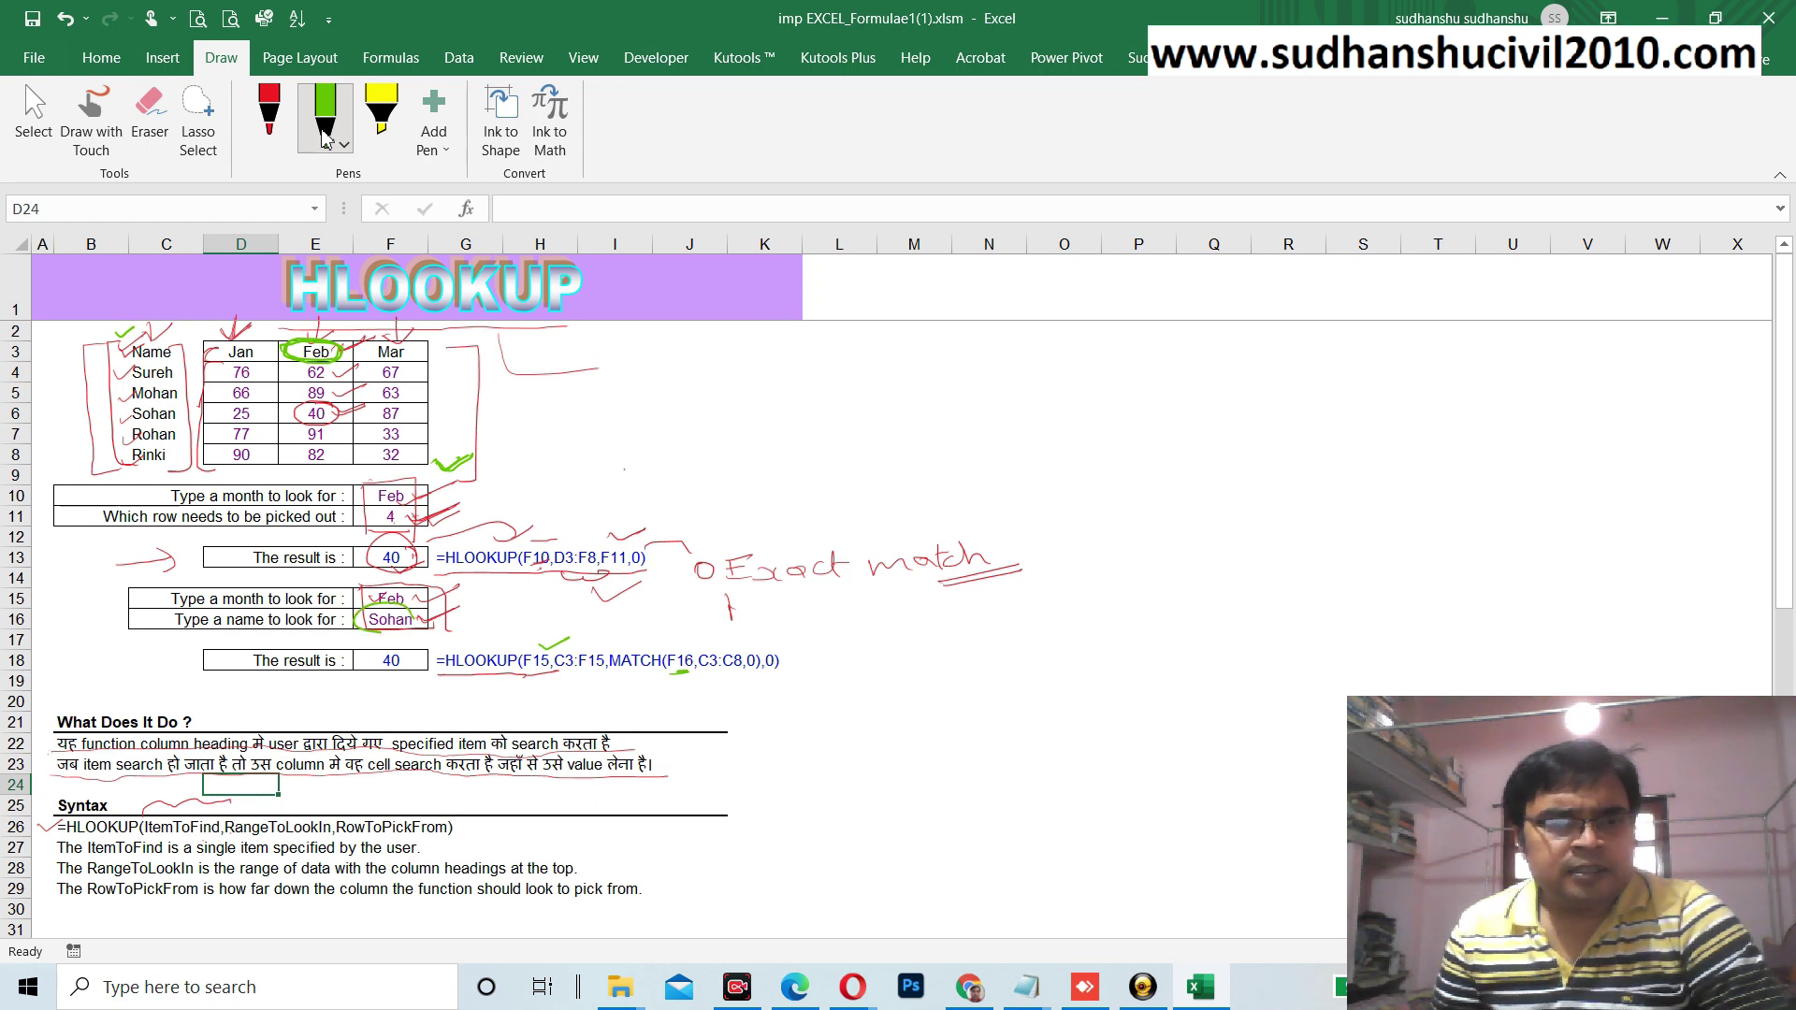
pyautogui.moveTo(710, 675); pyautogui.dragTo(744, 672)
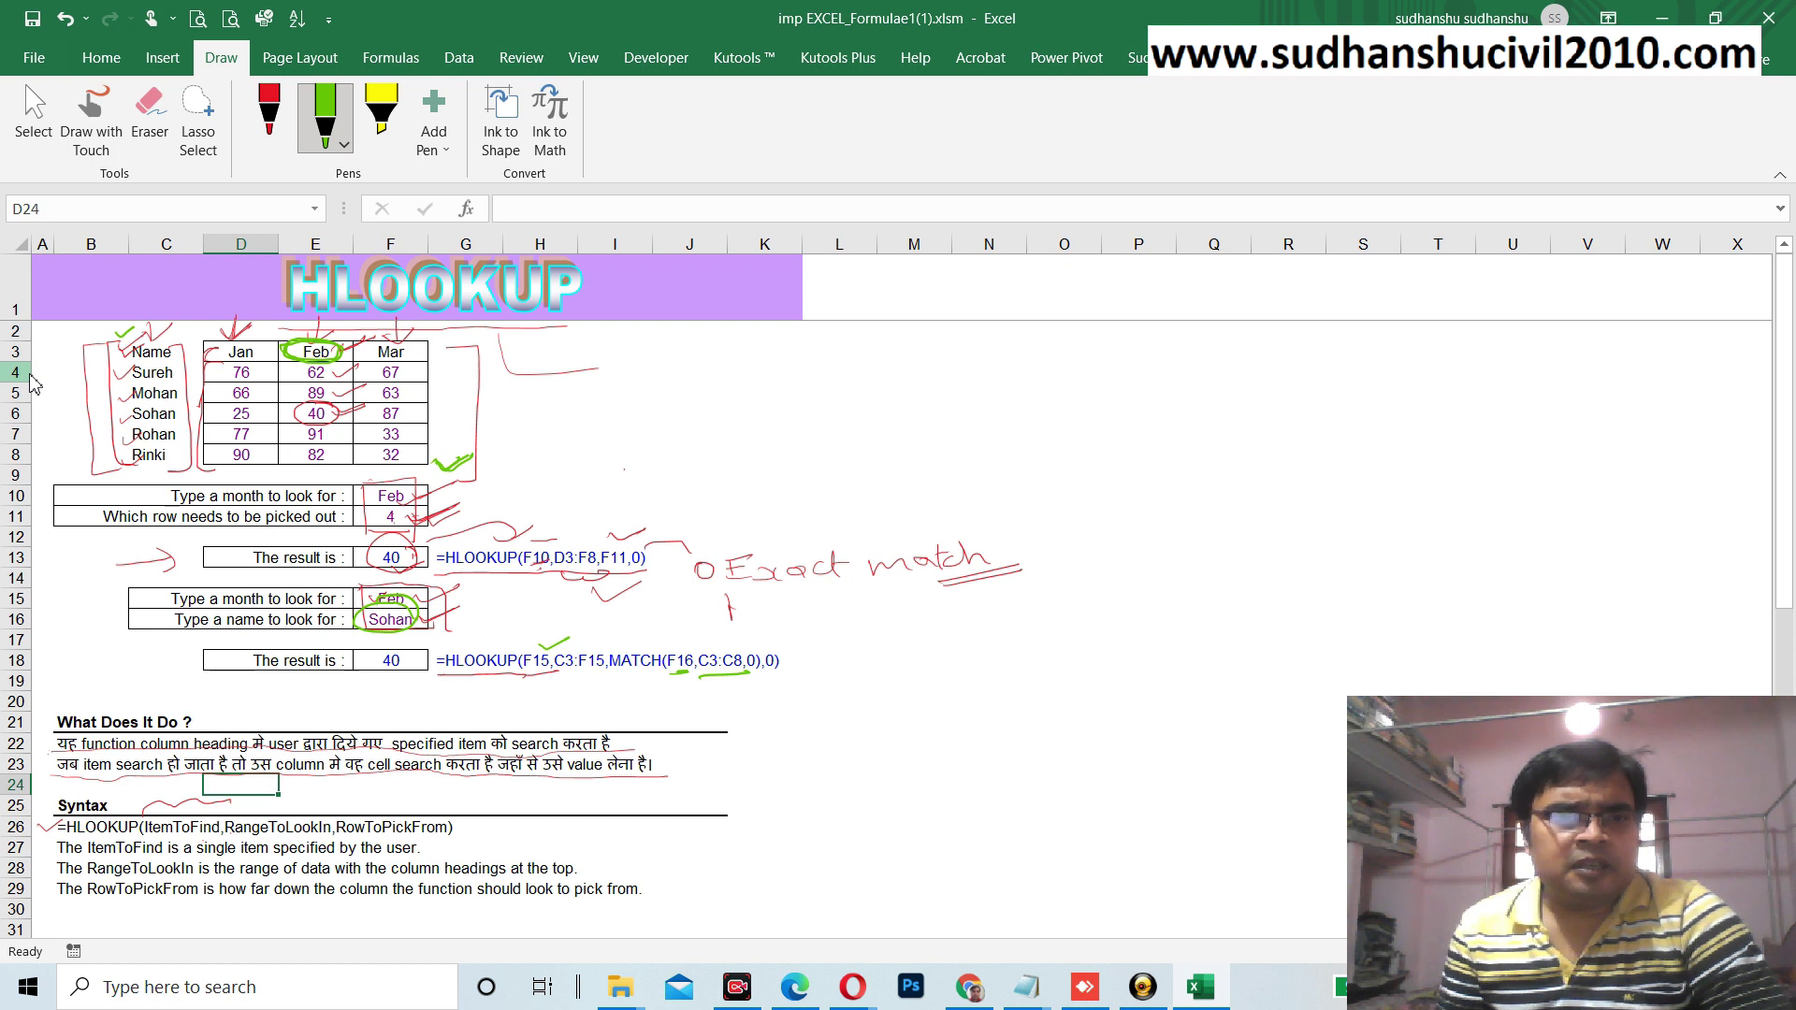
pyautogui.moveTo(99, 340); pyautogui.dragTo(101, 462)
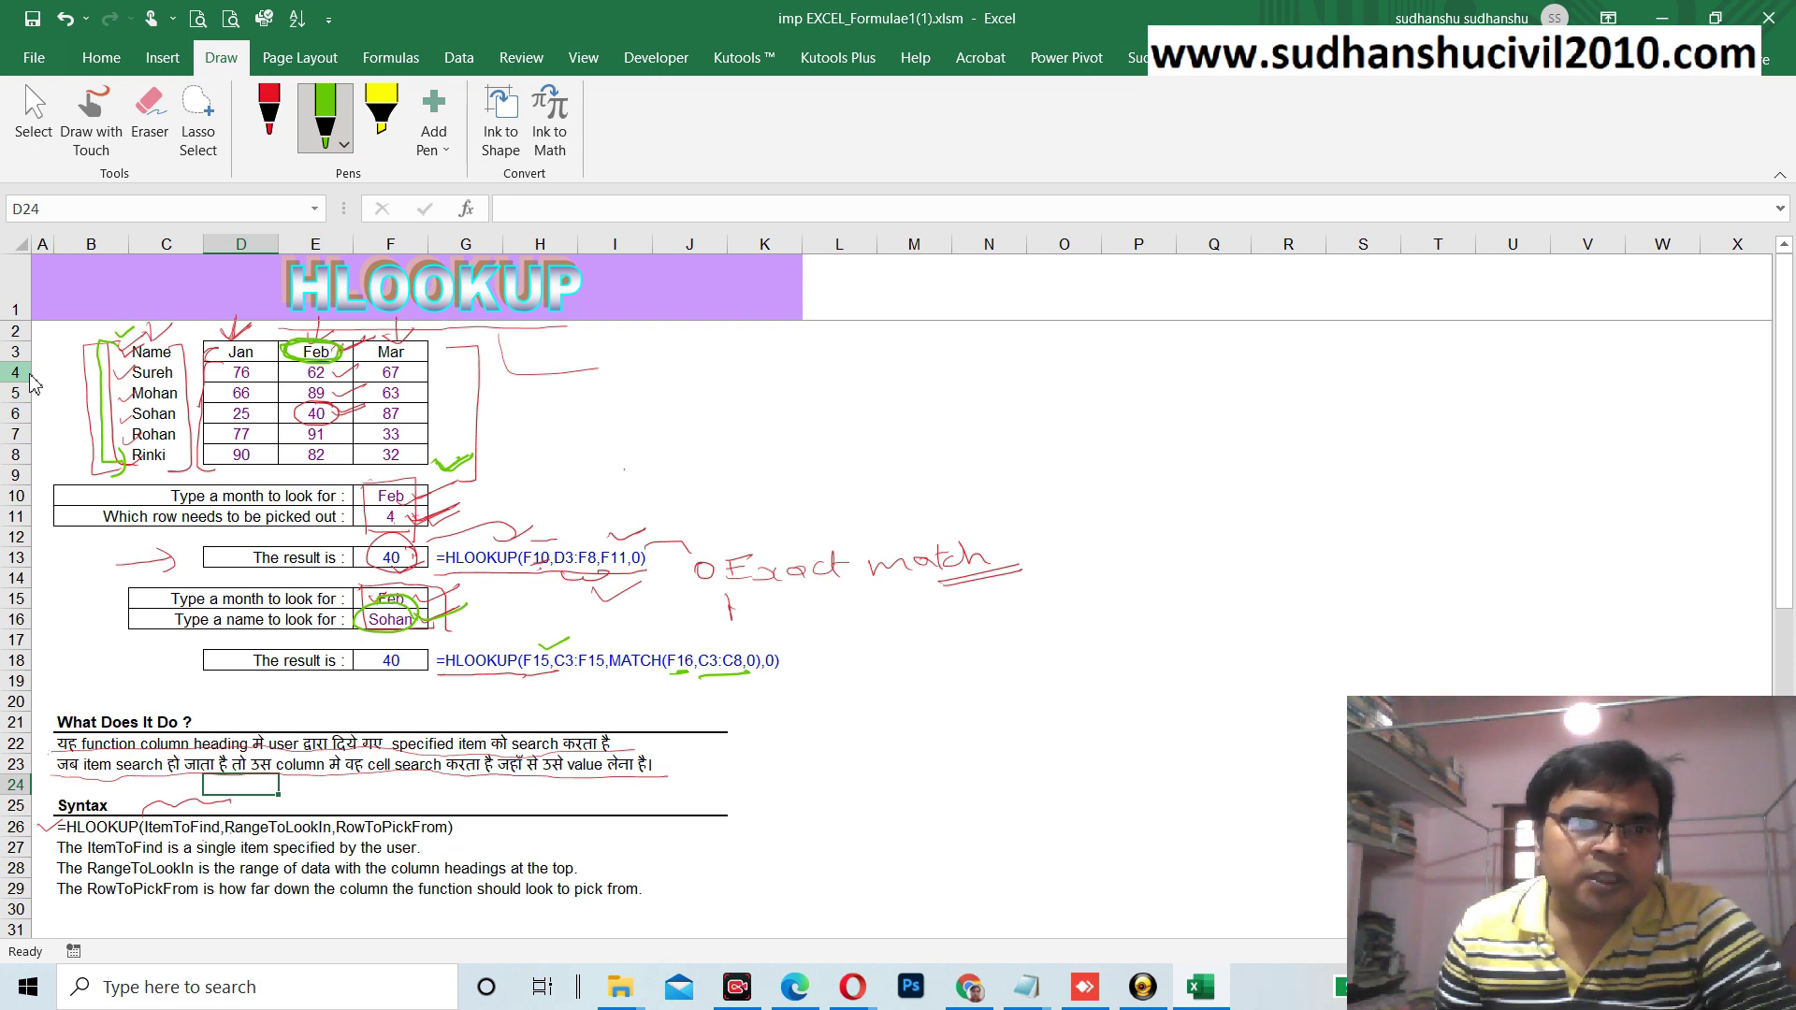
pyautogui.moveTo(177, 413); pyautogui.dragTo(202, 409)
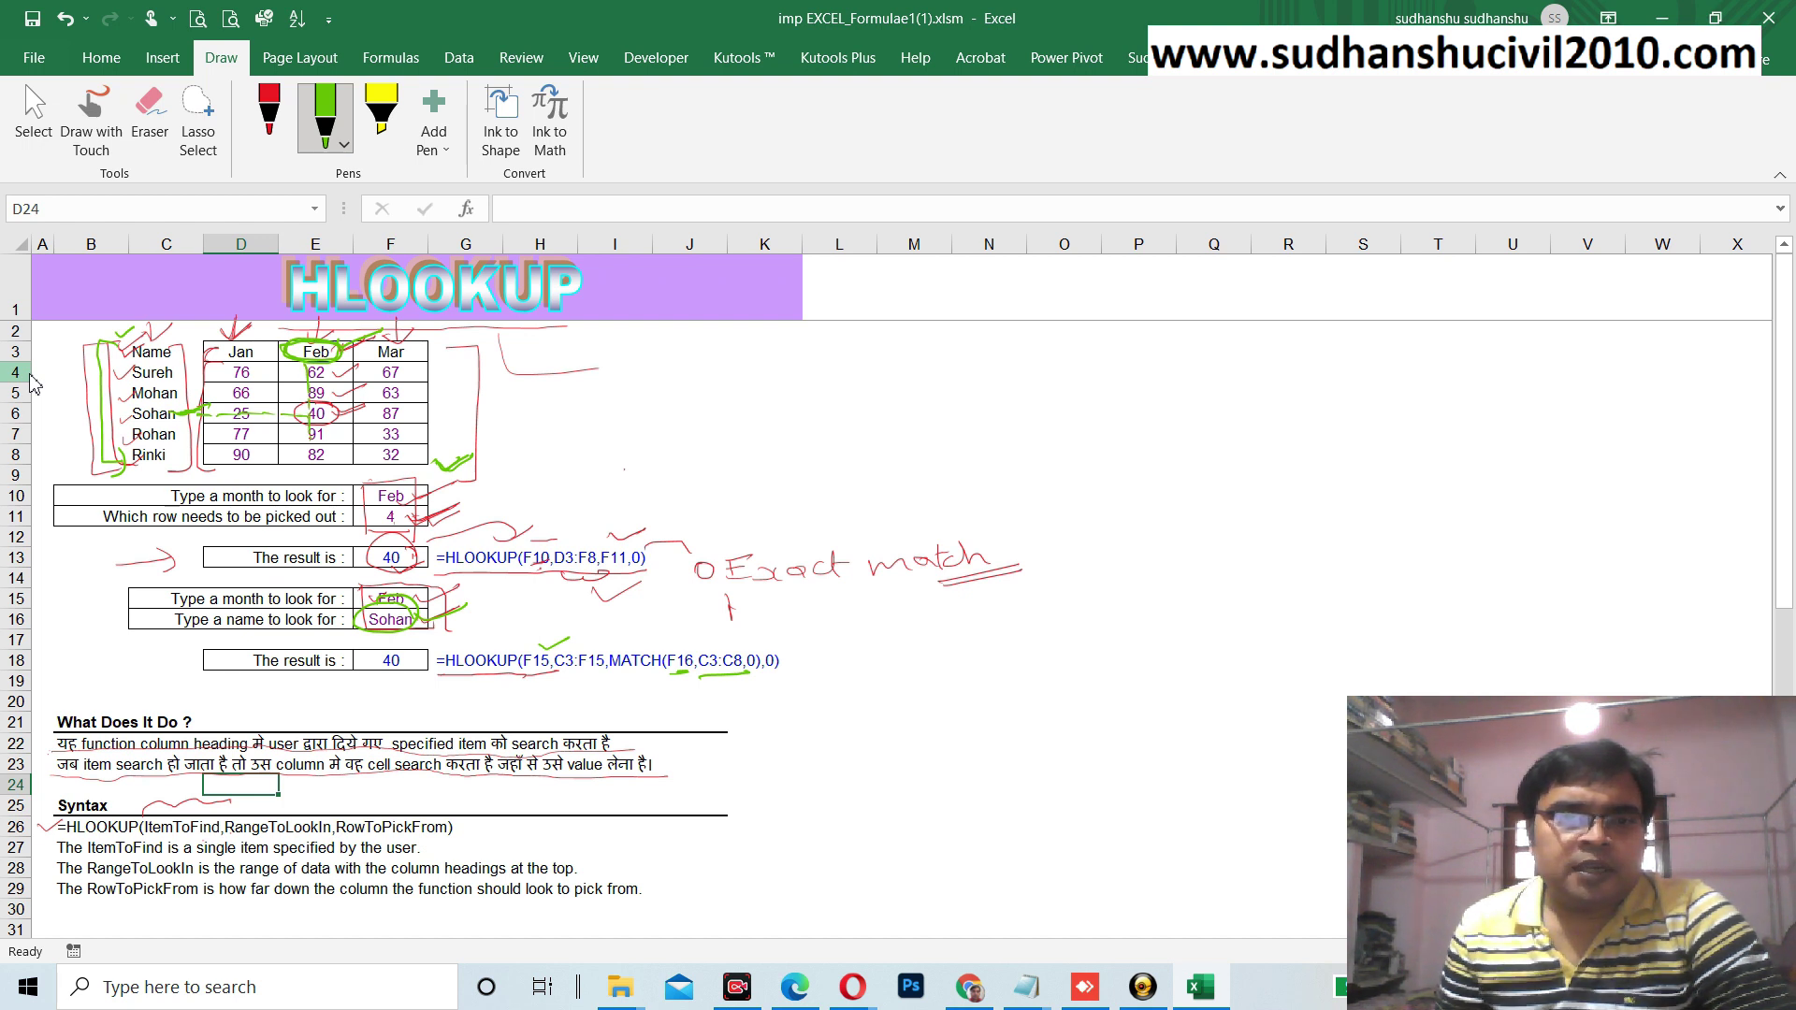
pyautogui.moveTo(407, 645)
pyautogui.mouseDown()
pyautogui.moveTo(368, 656)
pyautogui.moveTo(397, 675)
pyautogui.moveTo(382, 655)
pyautogui.mouseUp()
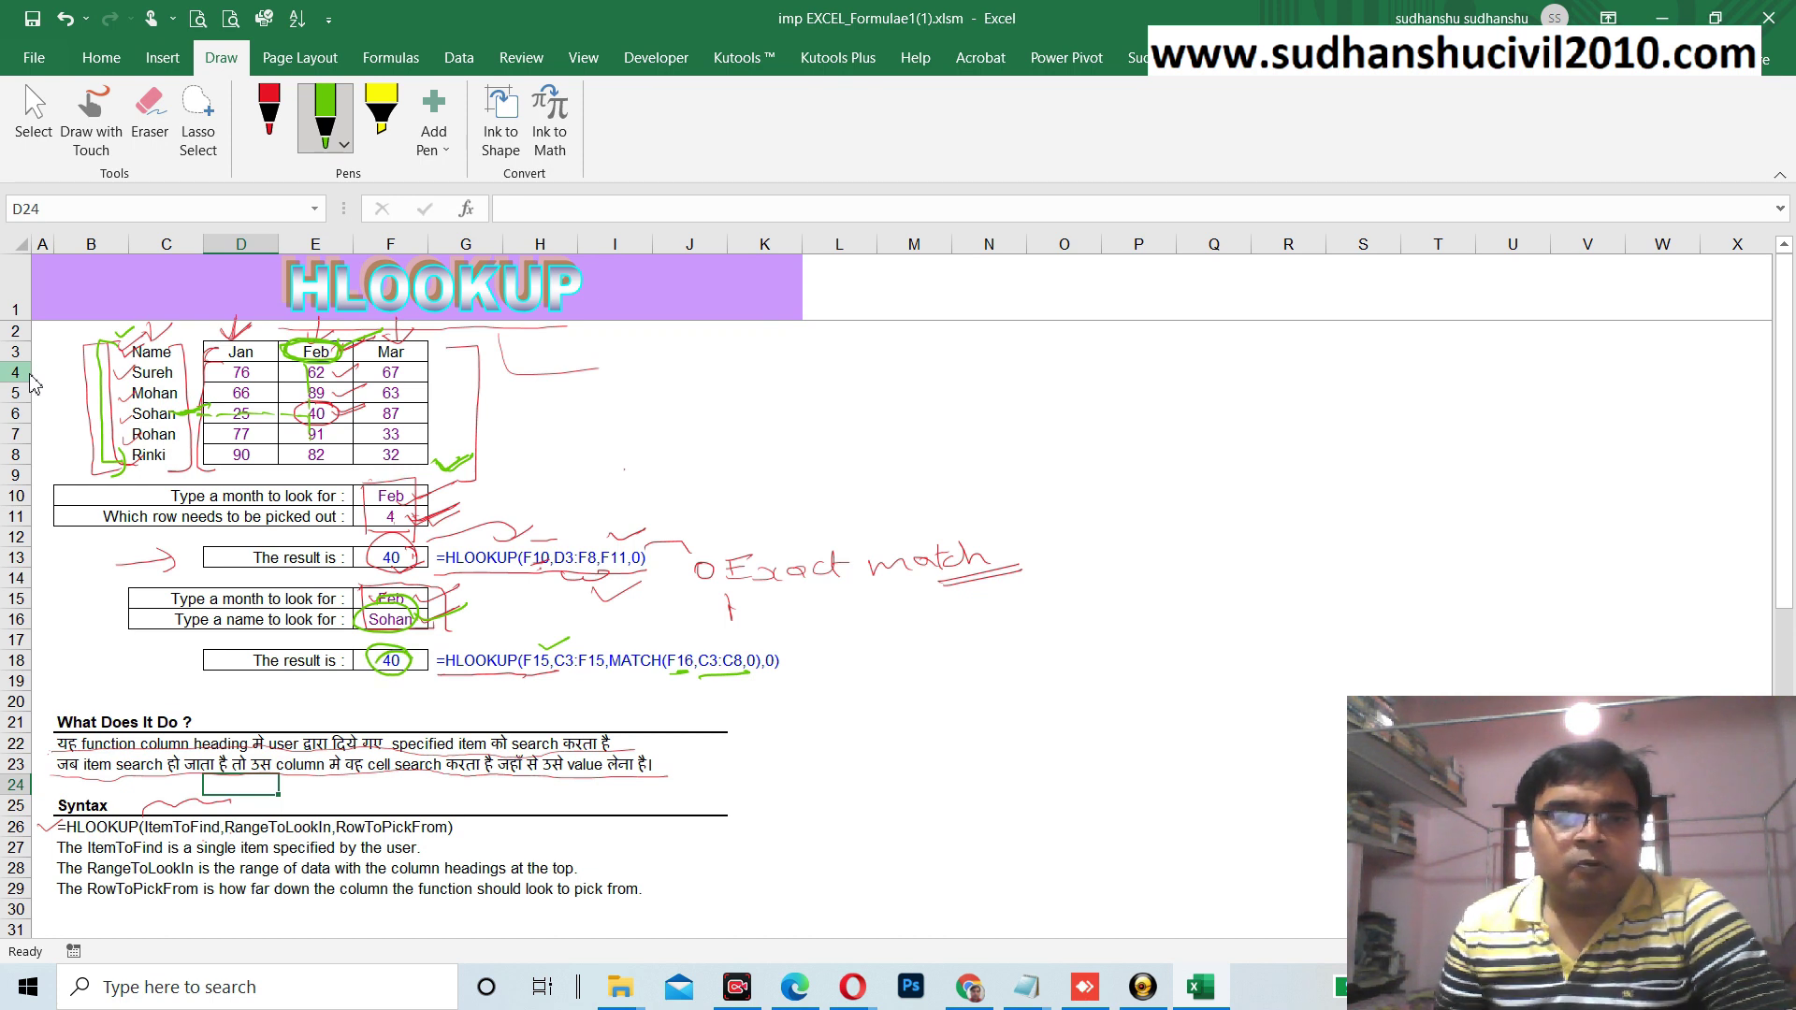
# - Draw a green bracket under the row-18 formula and handwrite '0 Exact match.' to its right
pyautogui.moveTo(463, 683)
pyautogui.mouseDown()
pyautogui.moveTo(775, 701)
pyautogui.moveTo(773, 676)
pyautogui.mouseUp()
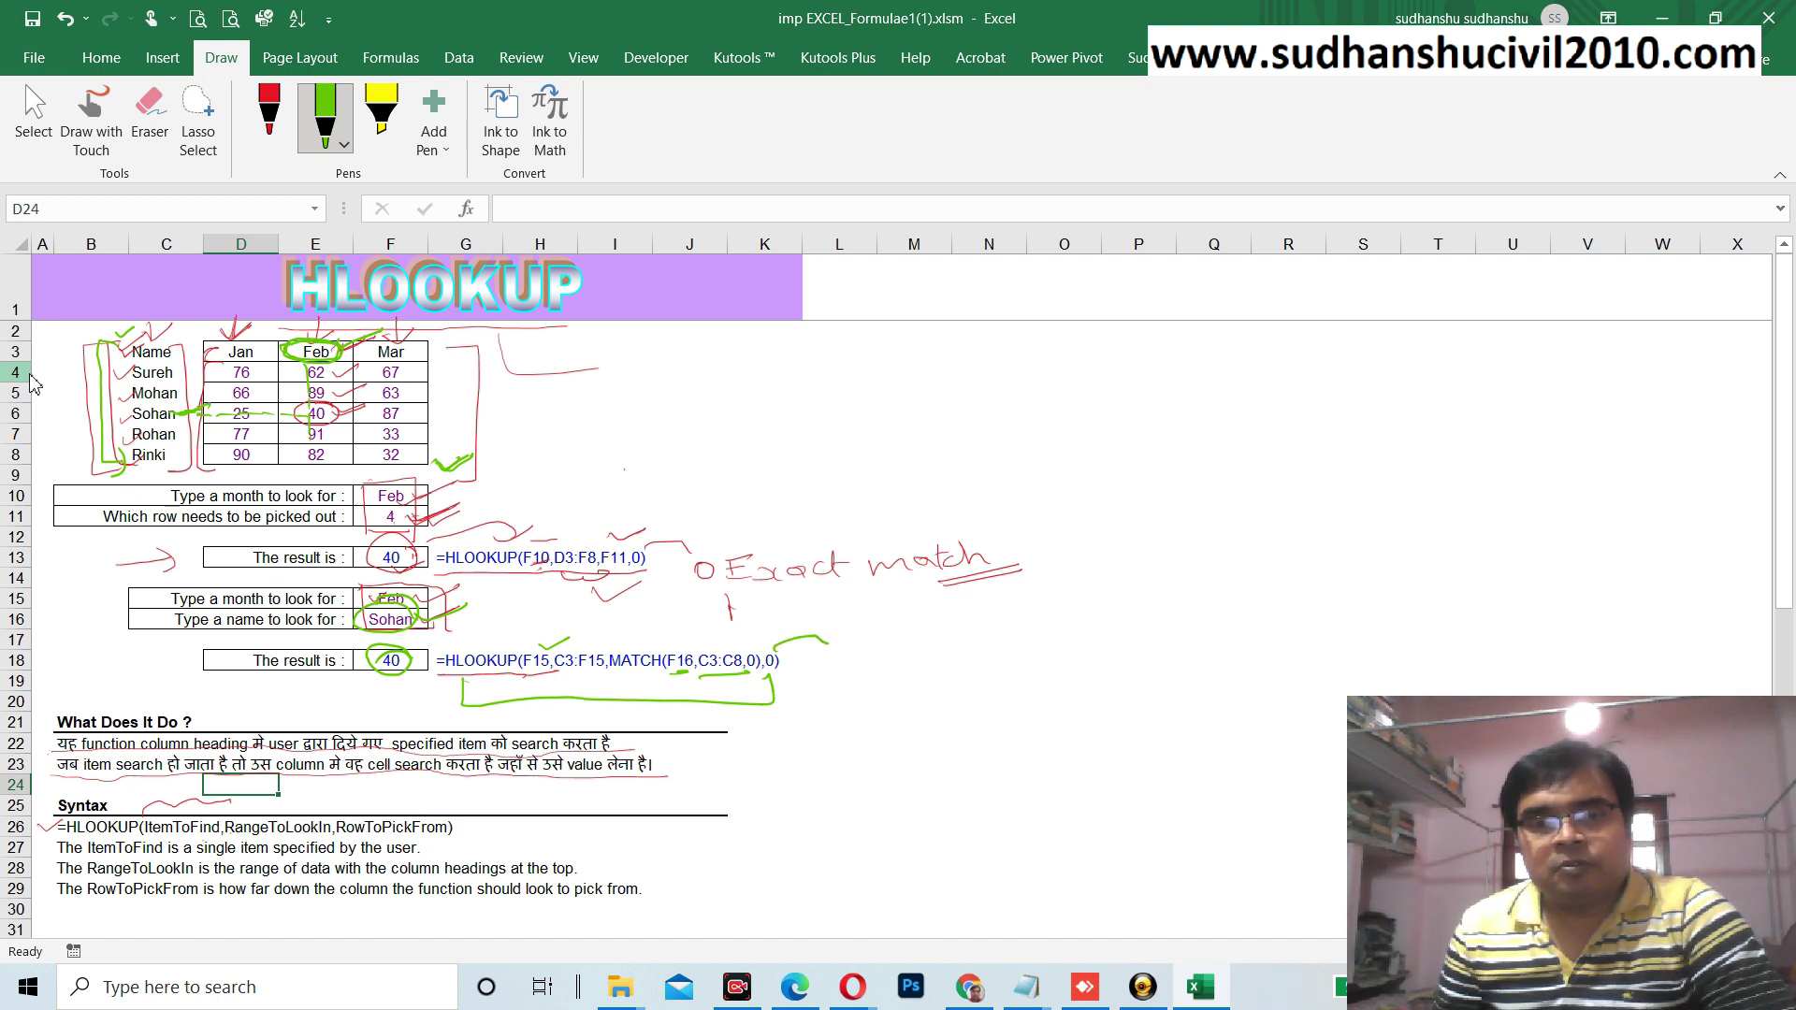
pyautogui.moveTo(846, 660); pyautogui.dragTo(916, 654)
pyautogui.moveTo(888, 672); pyautogui.dragTo(909, 670)
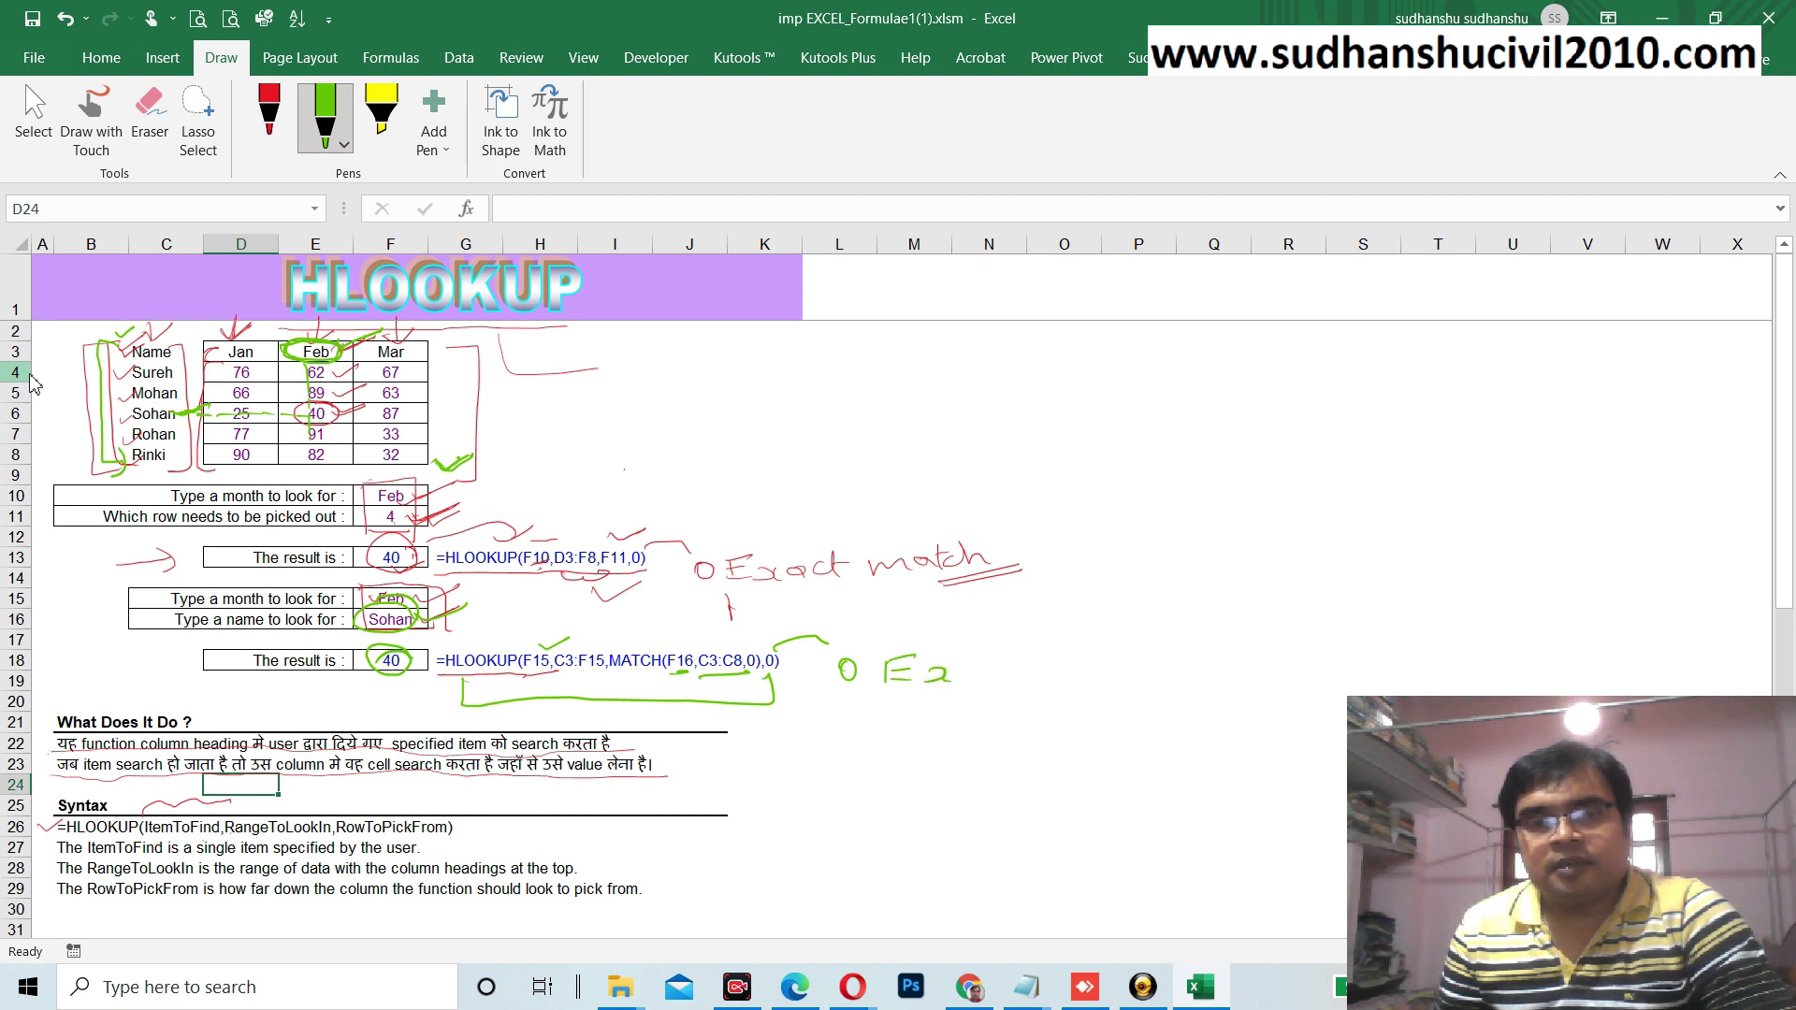
pyautogui.moveTo(1028, 651); pyautogui.dragTo(1045, 675)
pyautogui.moveTo(1013, 667)
pyautogui.mouseDown()
pyautogui.moveTo(1175, 679)
pyautogui.moveTo(1237, 652)
pyautogui.moveTo(1243, 672)
pyautogui.mouseUp()
pyautogui.click(1251, 670)
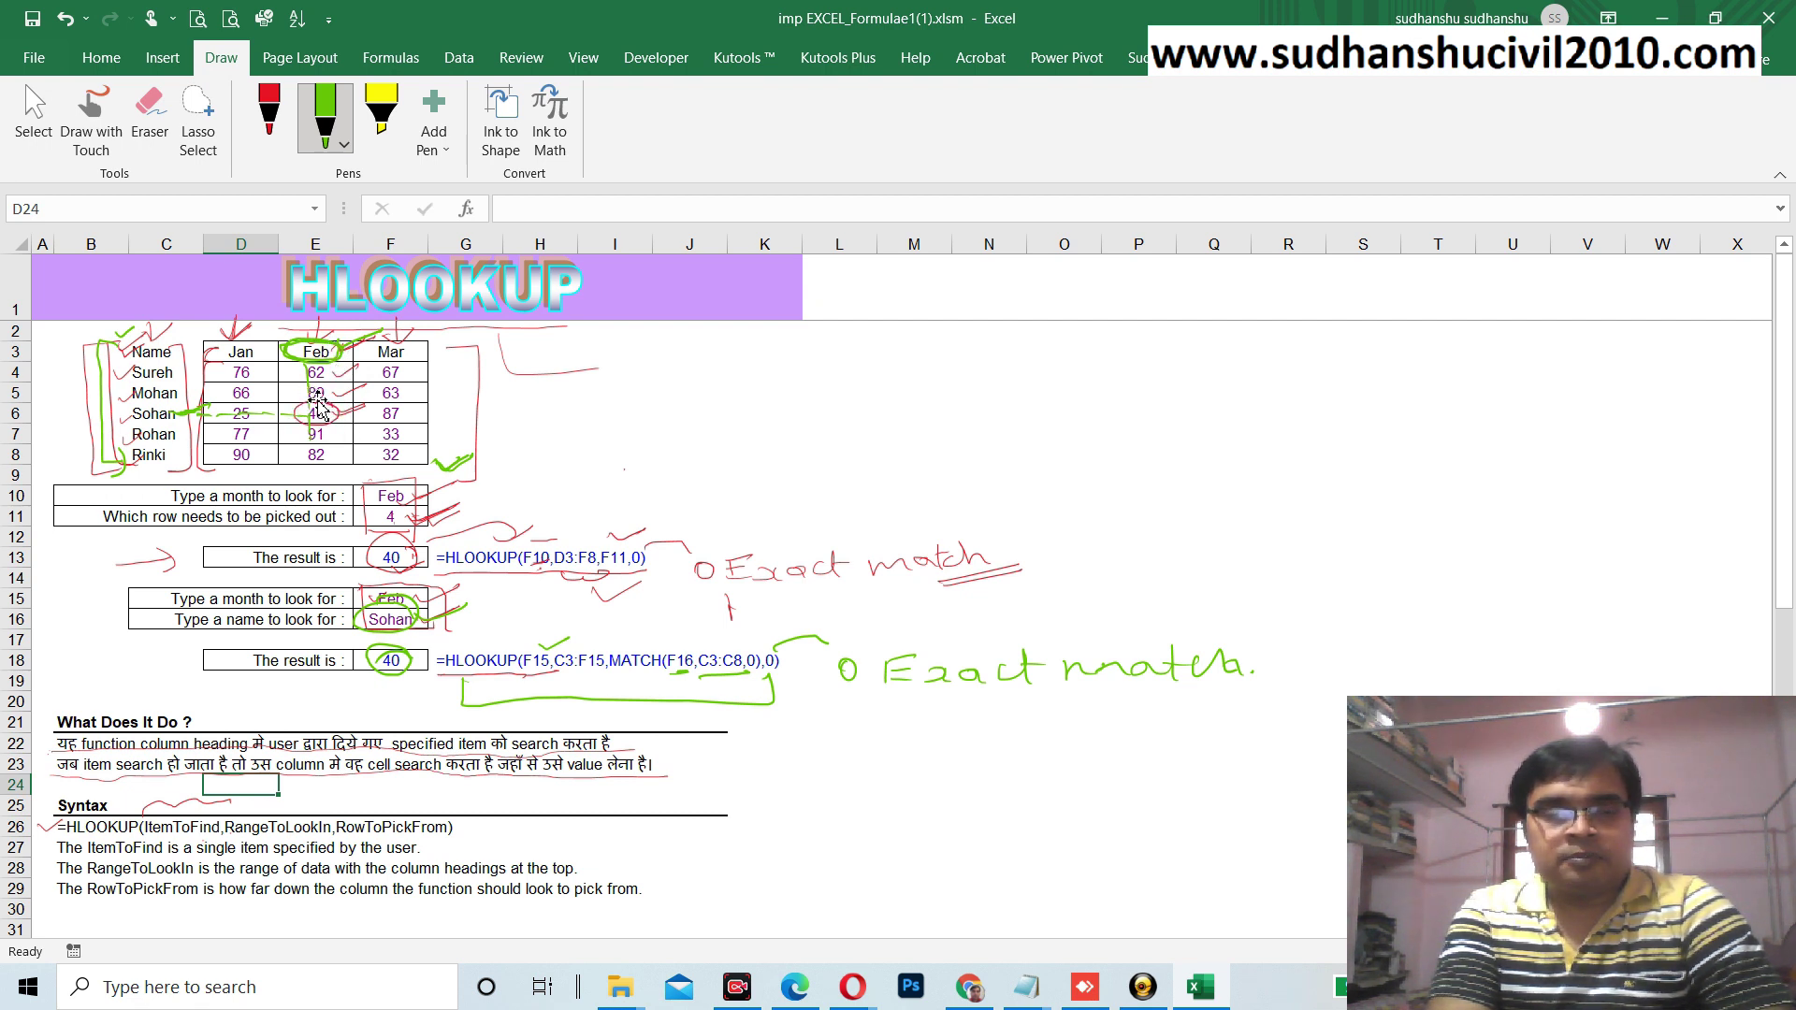
pyautogui.click(684, 769)
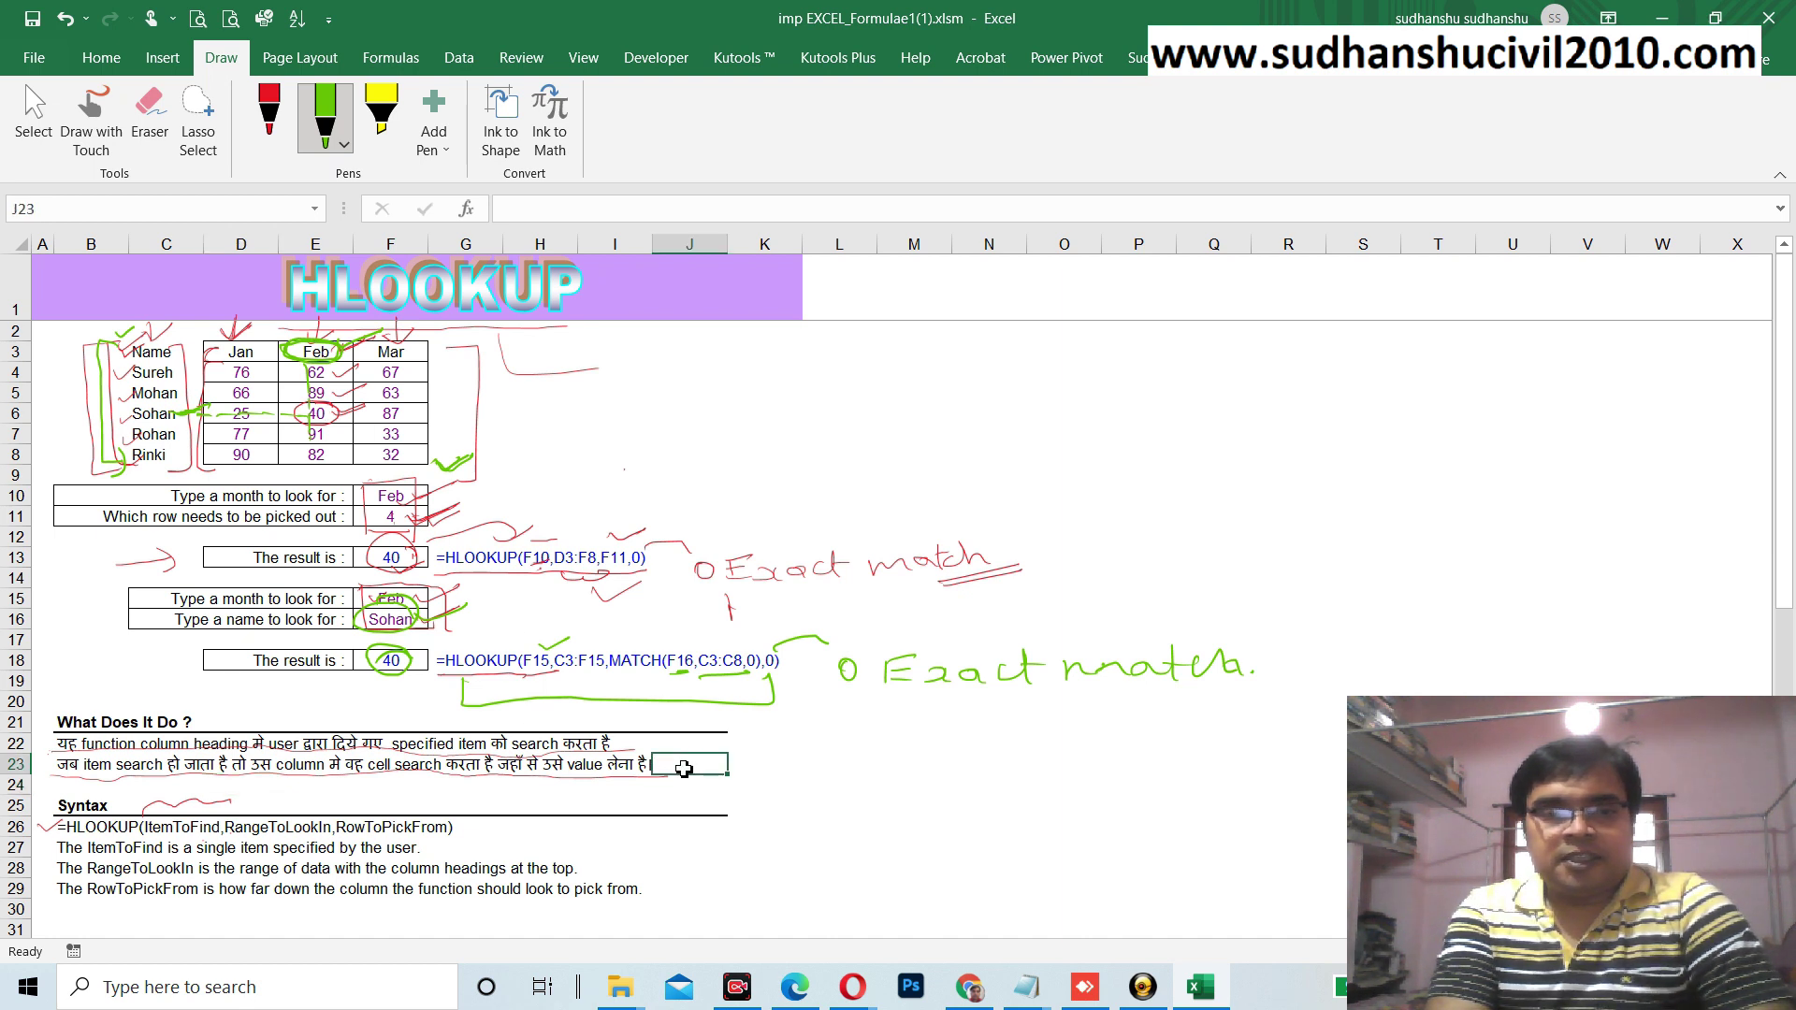